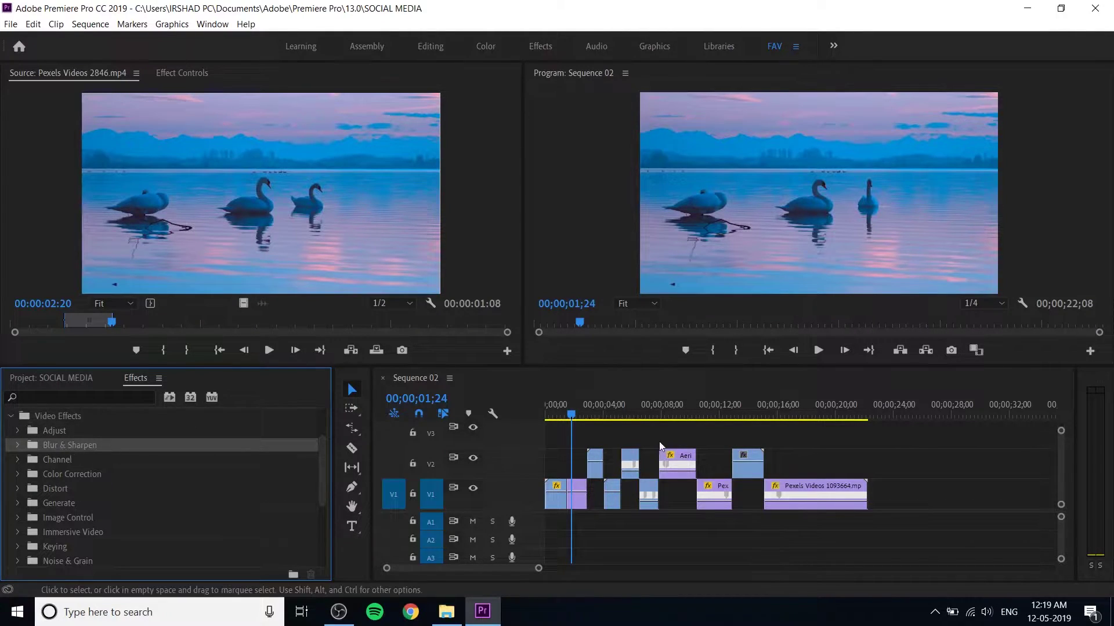
Move the playhead to 00;00;02;12 and select the swan clip under it on track V1
{"action": "left_click", "coordinate": [577, 415]}
{"action": "left_click_drag", "start_coordinate": [578, 415], "coordinate": [580, 418]}
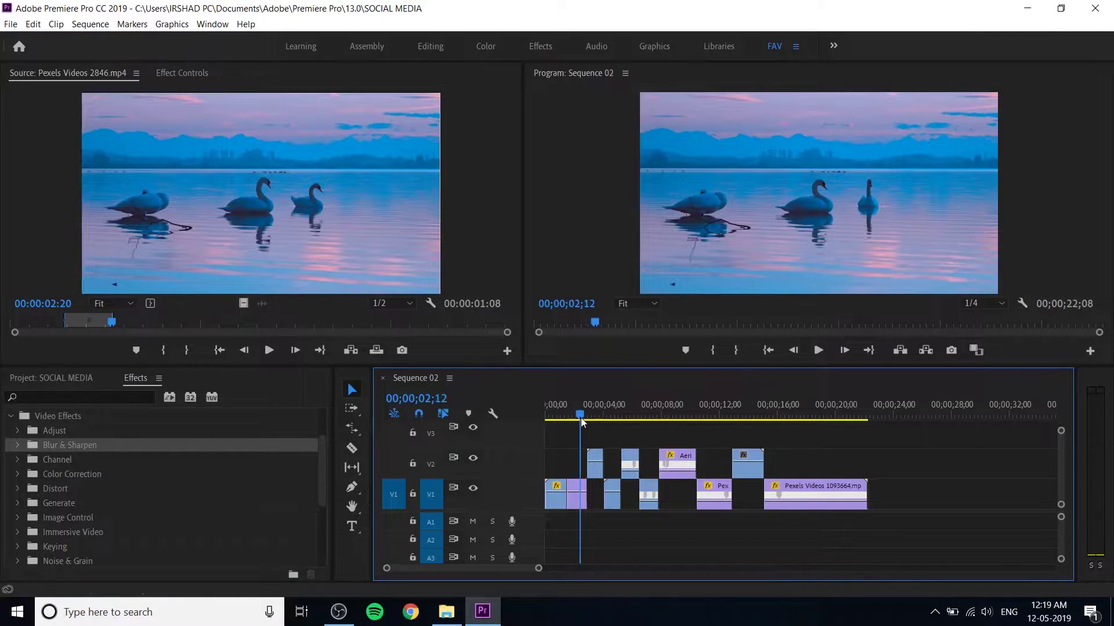
{"action": "key", "text": "="}
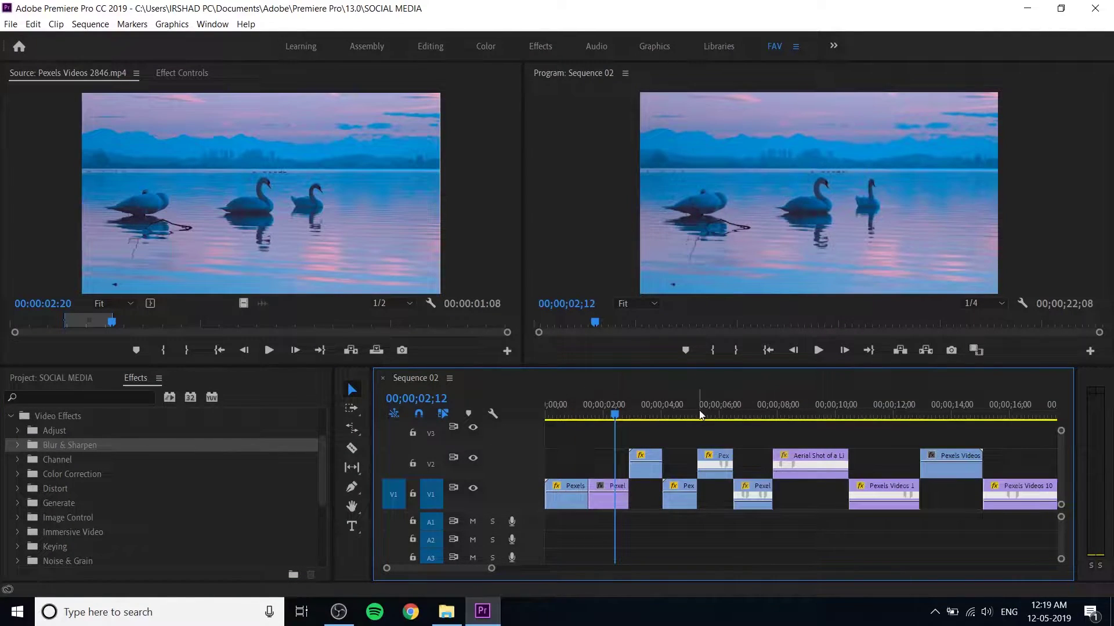
{"action": "left_click", "coordinate": [611, 504]}
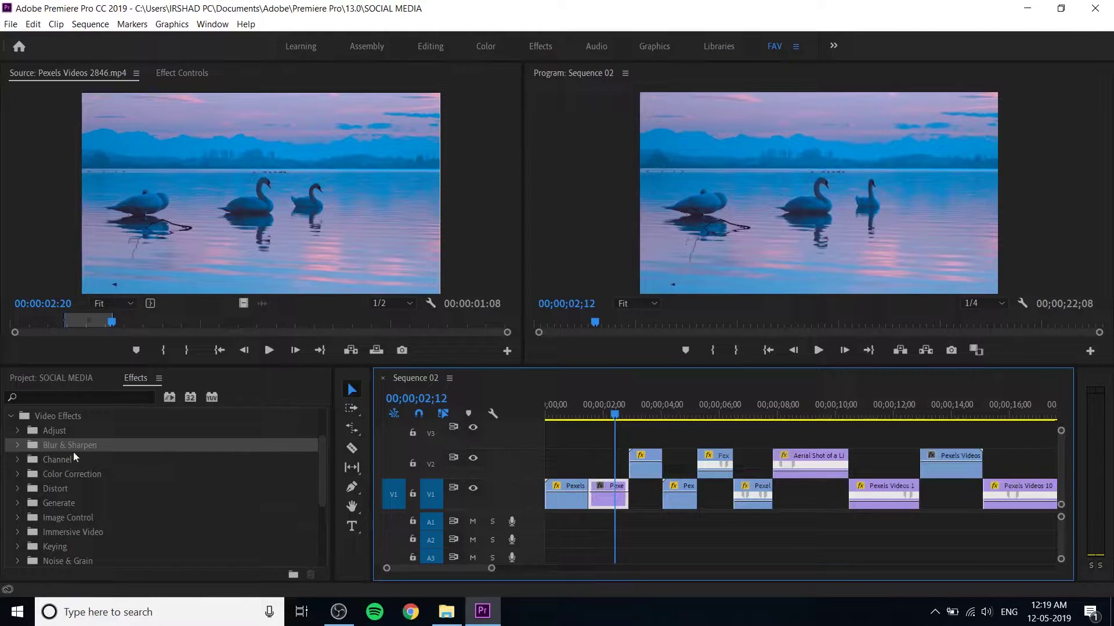
Browse the effects available in the Blur & Sharpen group
{"action": "left_click", "coordinate": [18, 446]}
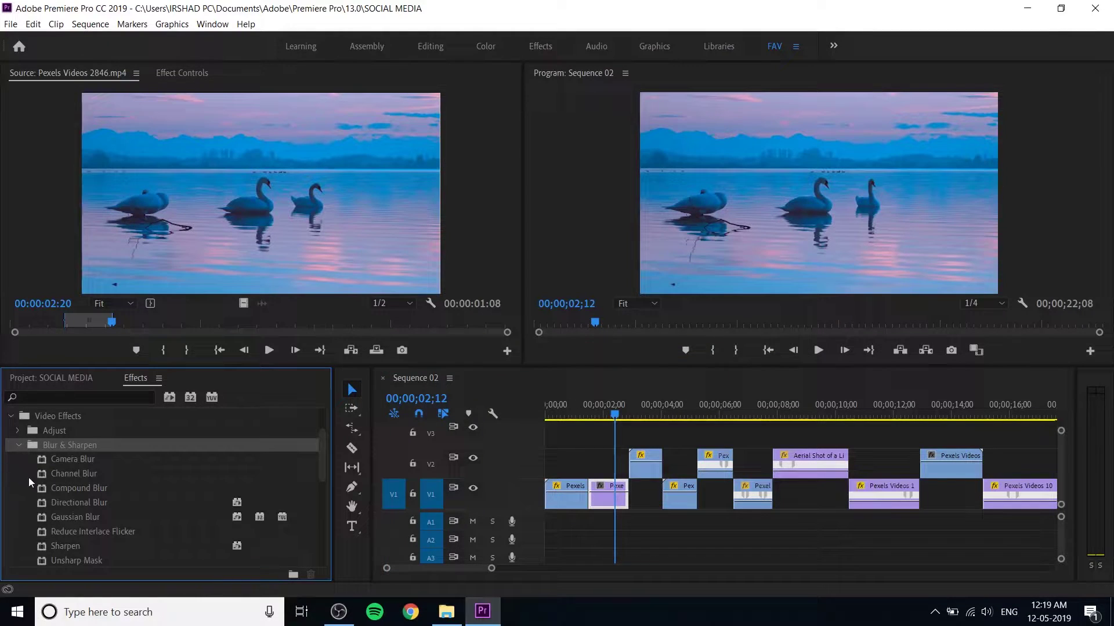
{"action": "left_click", "coordinate": [78, 458]}
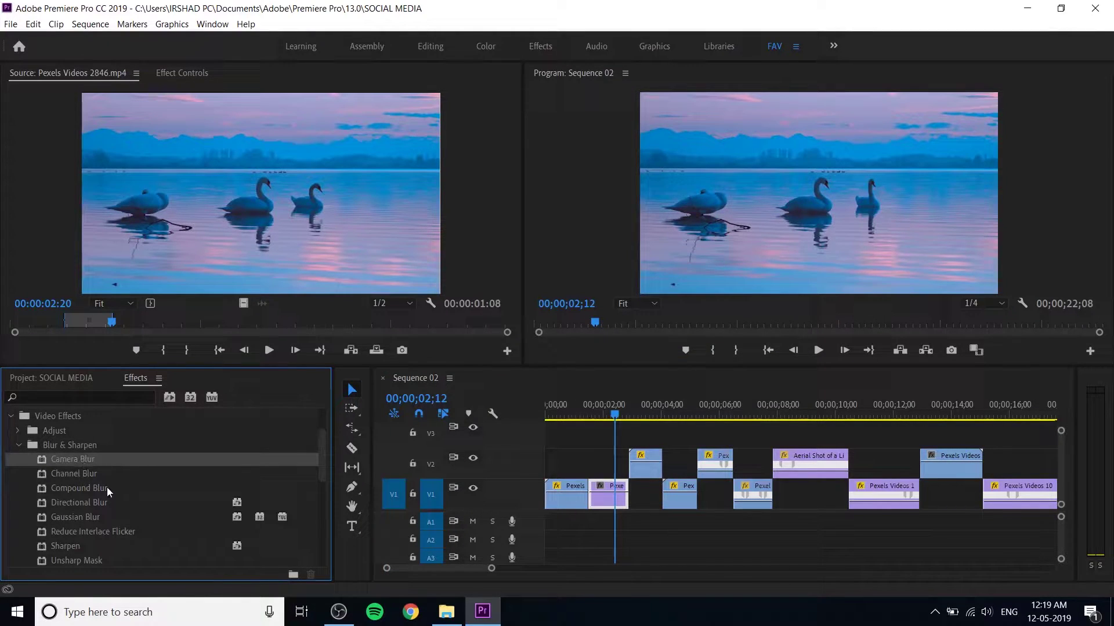
{"action": "left_click", "coordinate": [97, 478]}
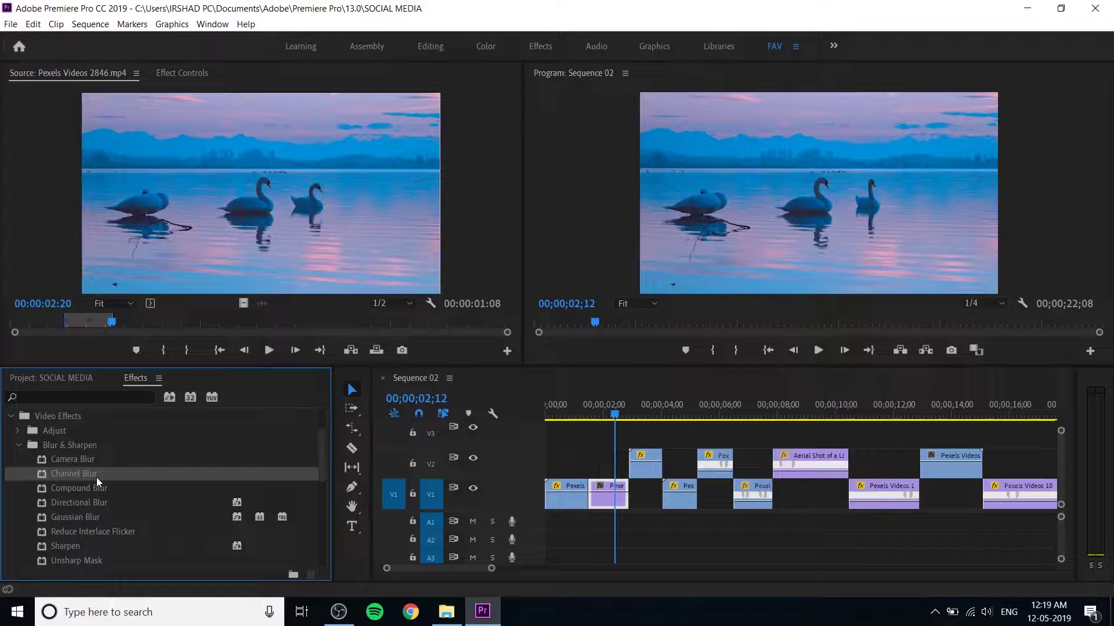
{"action": "left_click", "coordinate": [99, 487]}
{"action": "scroll", "coordinate": [102, 495], "scroll_direction": "down", "scroll_amount": 2}
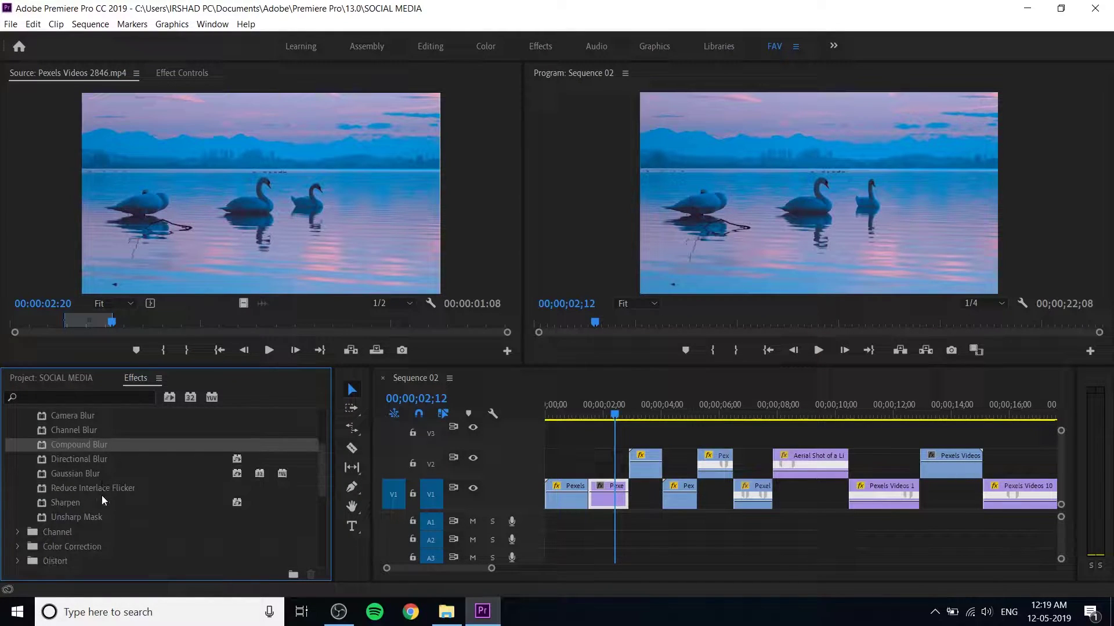
{"action": "scroll", "coordinate": [122, 510], "scroll_direction": "up", "scroll_amount": 1}
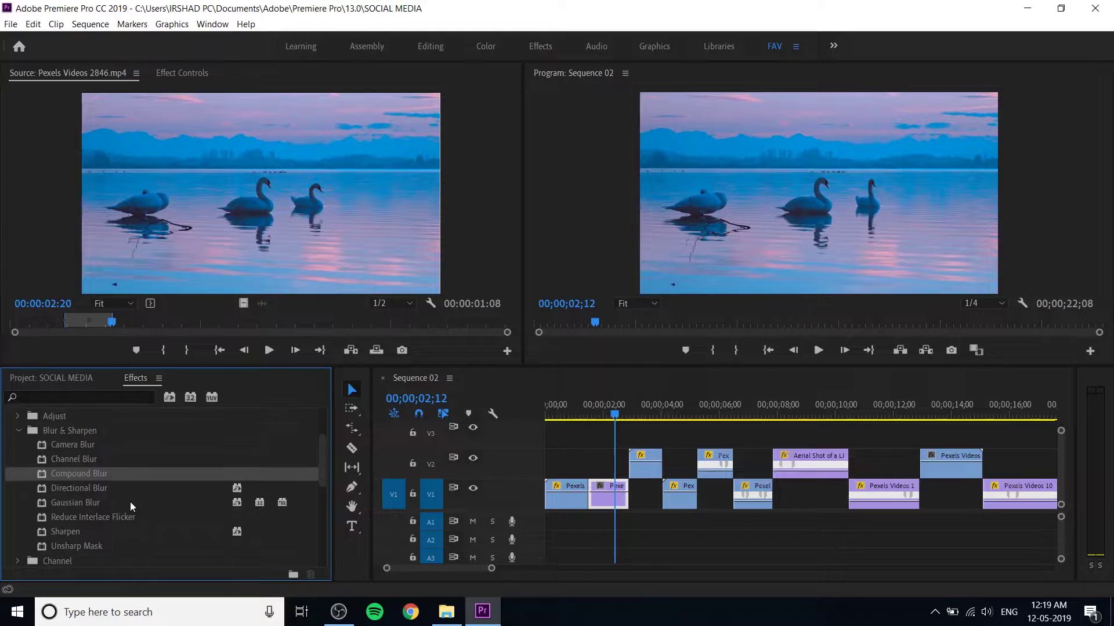
Apply the Camera Blur effect to the selected swan clip on V1
{"action": "left_click", "coordinate": [76, 447]}
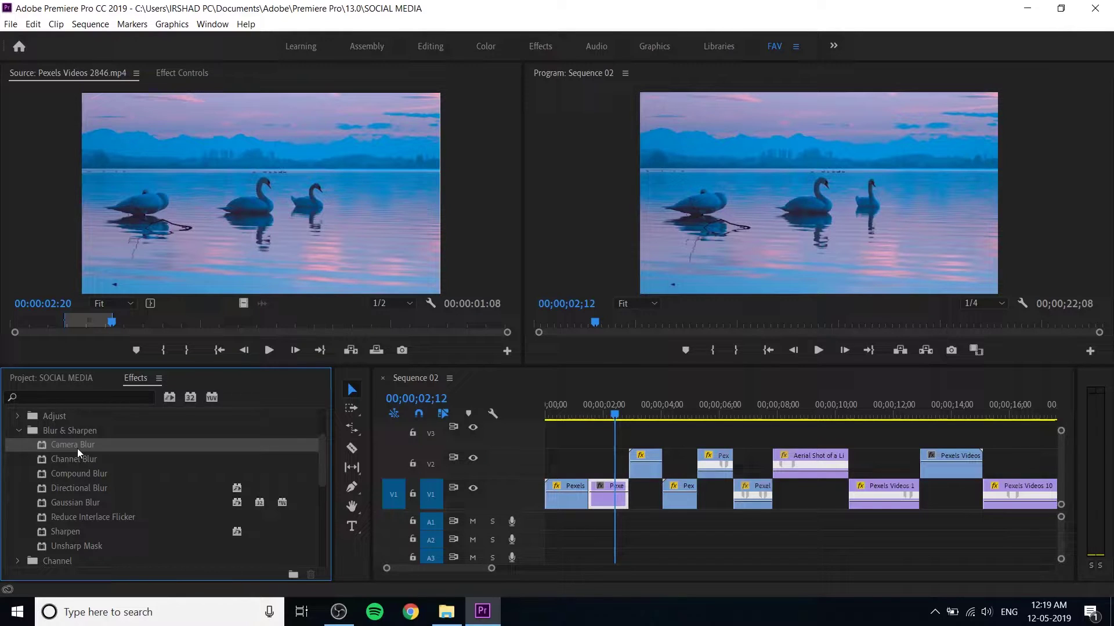
{"action": "left_click_drag", "start_coordinate": [76, 447], "coordinate": [608, 506]}
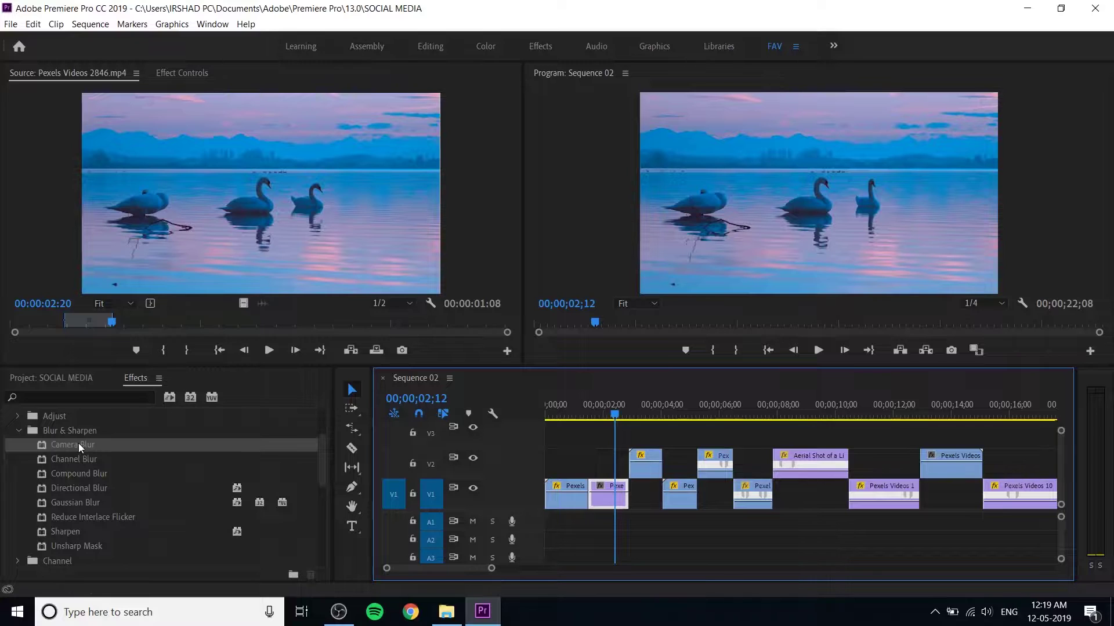
{"action": "left_click_drag", "start_coordinate": [77, 443], "coordinate": [603, 494]}
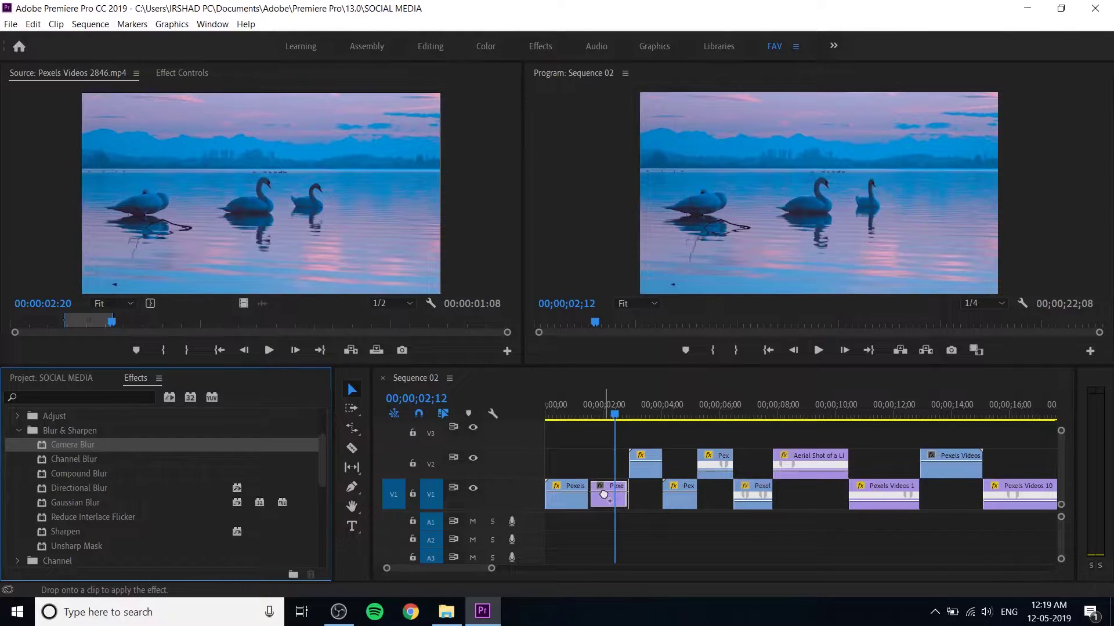
{"action": "left_click_drag", "start_coordinate": [603, 494], "coordinate": [604, 491]}
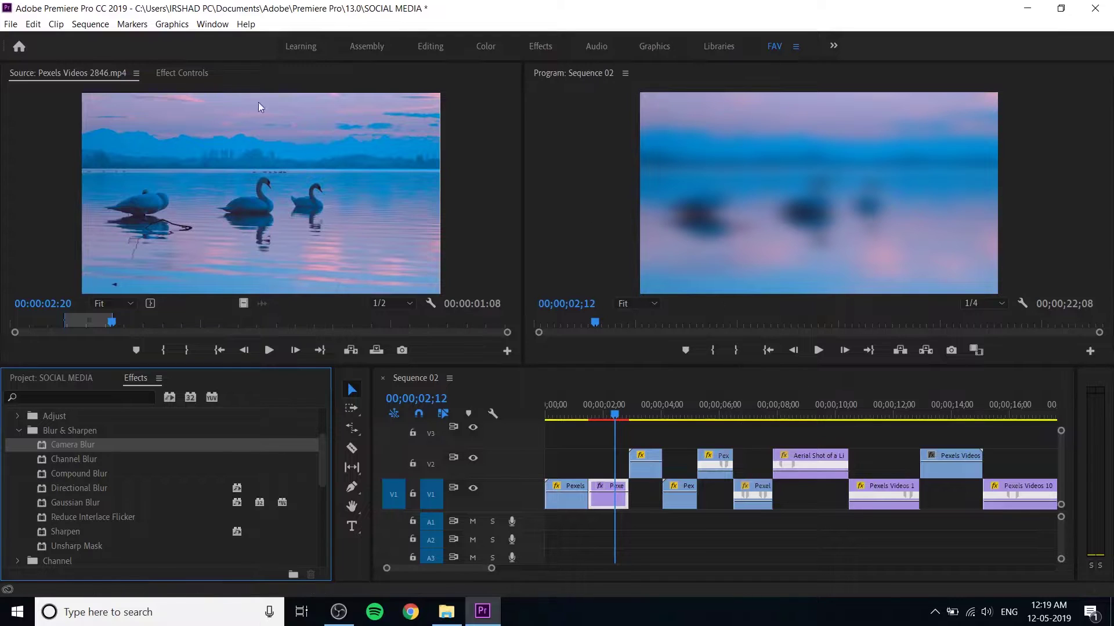
Examine the swan clip's applied effects and compare them with the effects on the following two clips
{"action": "left_click", "coordinate": [175, 73]}
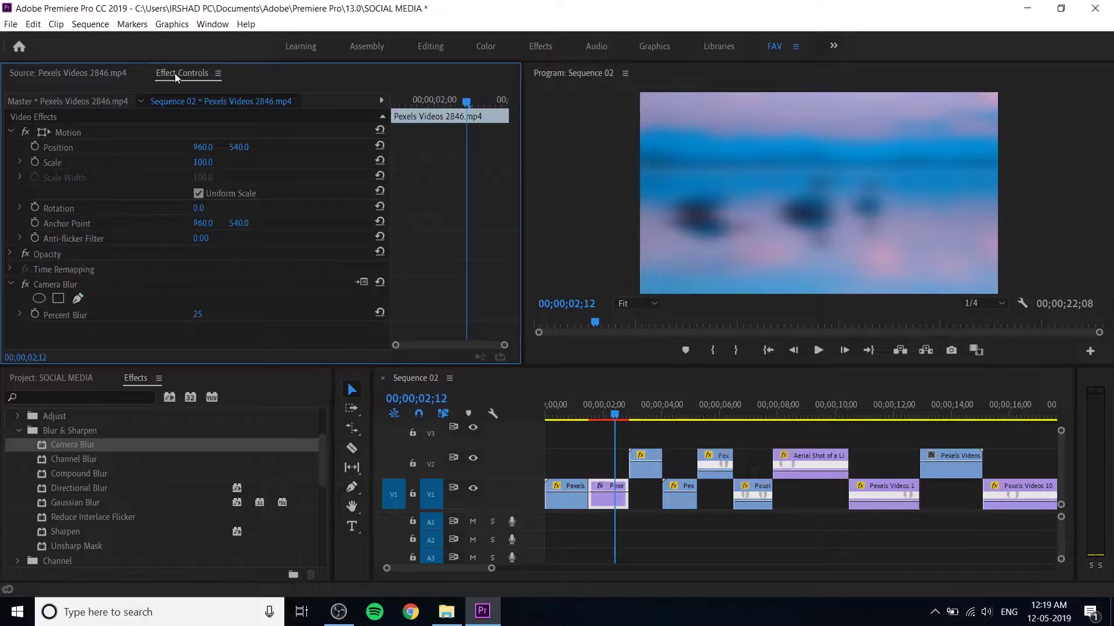
{"action": "left_click", "coordinate": [210, 26]}
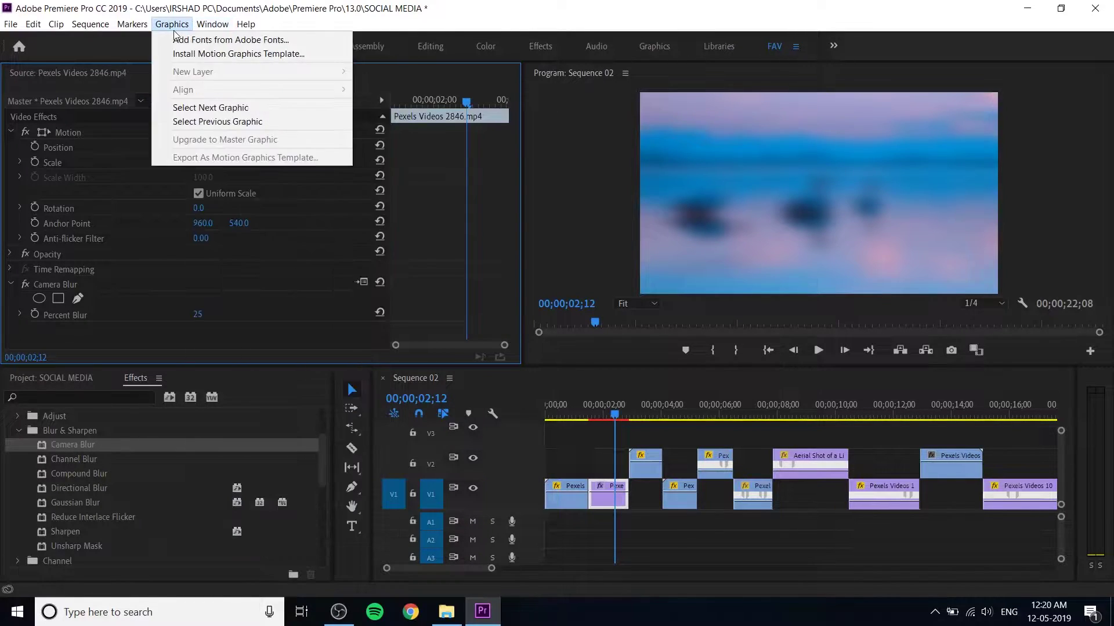
{"action": "left_click", "coordinate": [175, 6]}
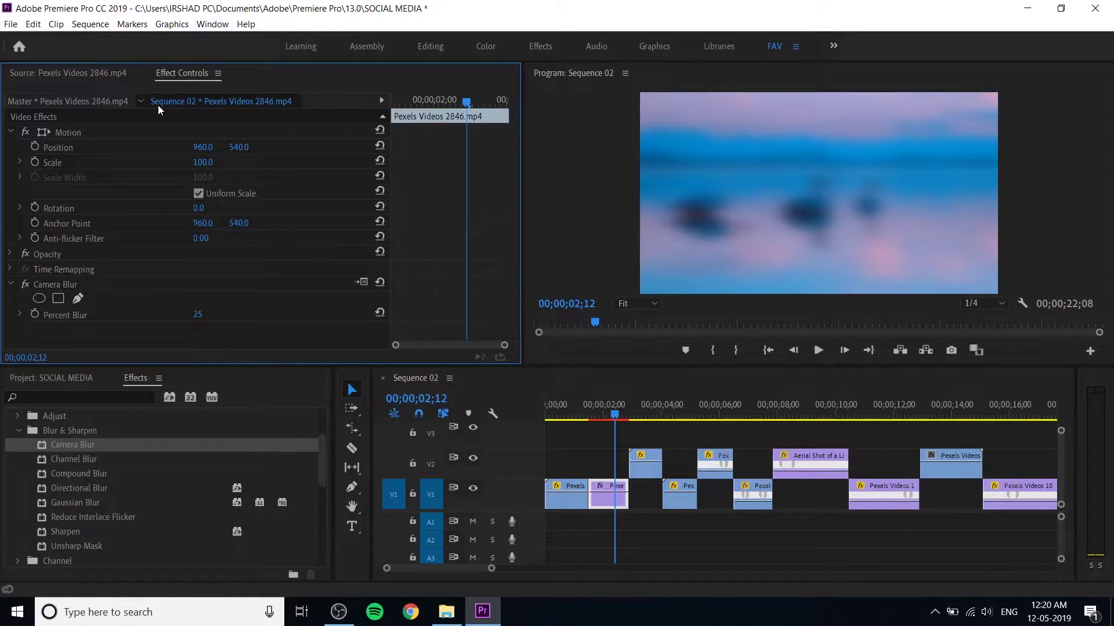
{"action": "left_click", "coordinate": [11, 132]}
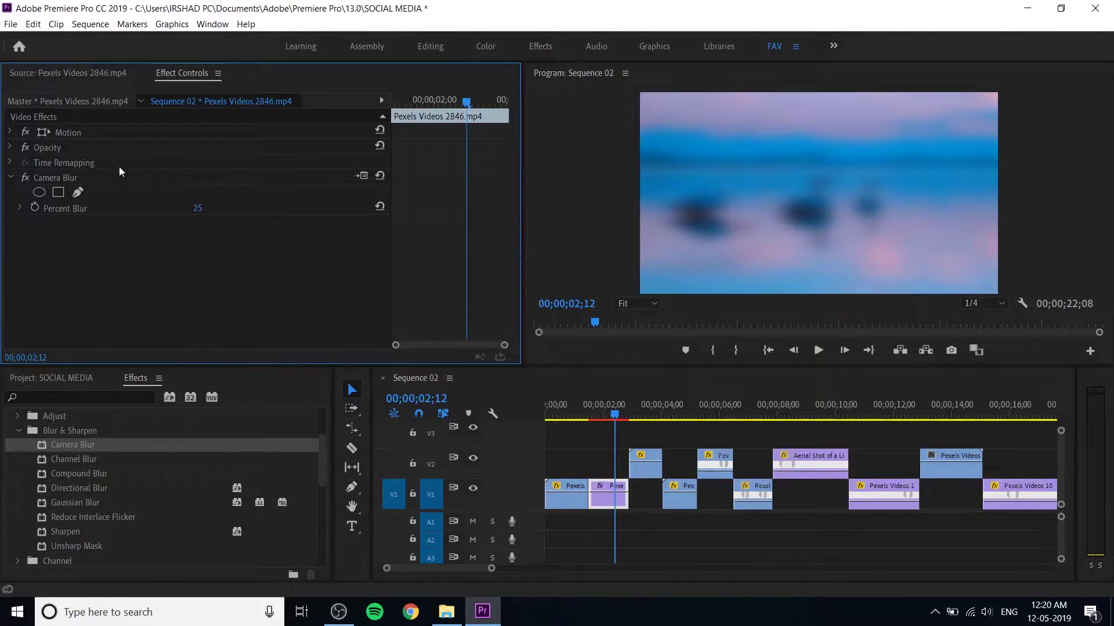
{"action": "left_click", "coordinate": [640, 465]}
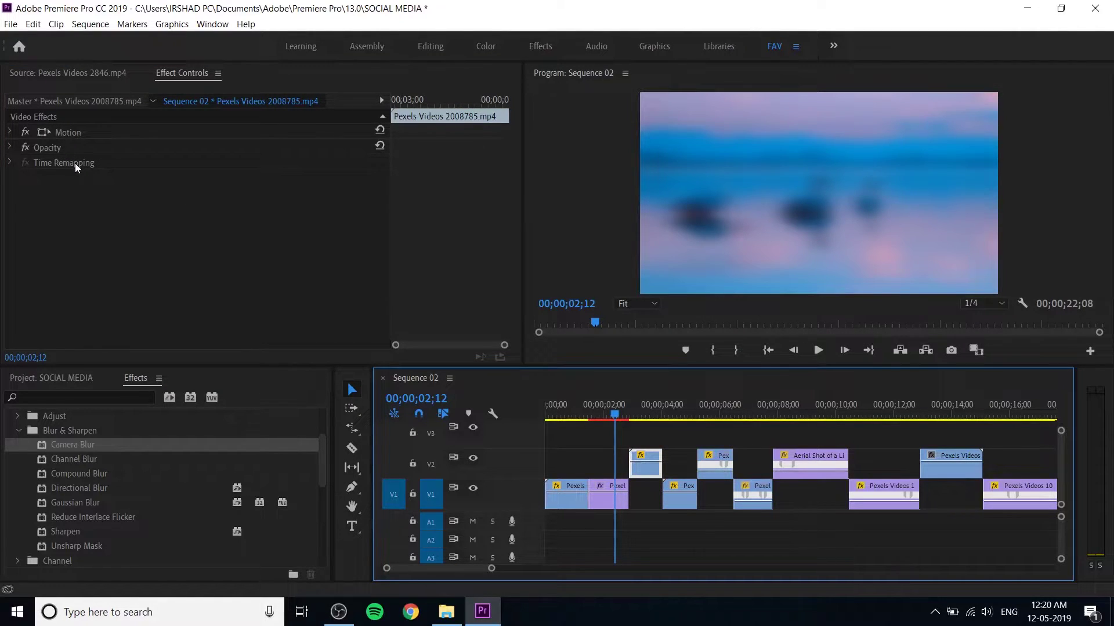
{"action": "left_click", "coordinate": [687, 496]}
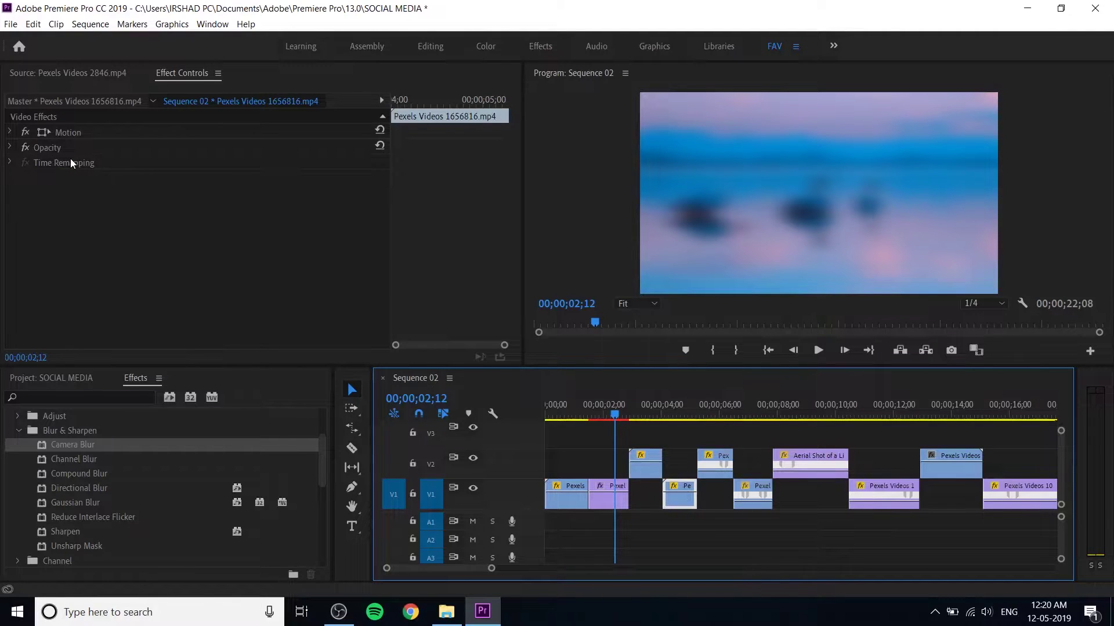
{"action": "left_click", "coordinate": [618, 502]}
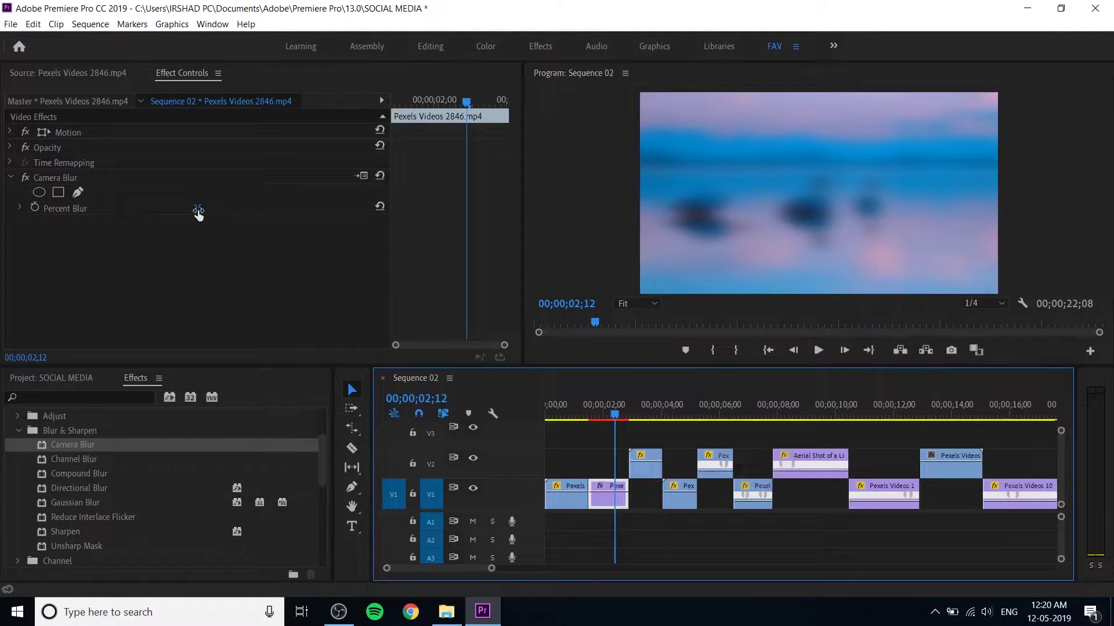
Try different Percent Blur amounts on the swan clip and remove its Camera Blur effect
{"action": "left_click_drag", "start_coordinate": [197, 208], "coordinate": [174, 207]}
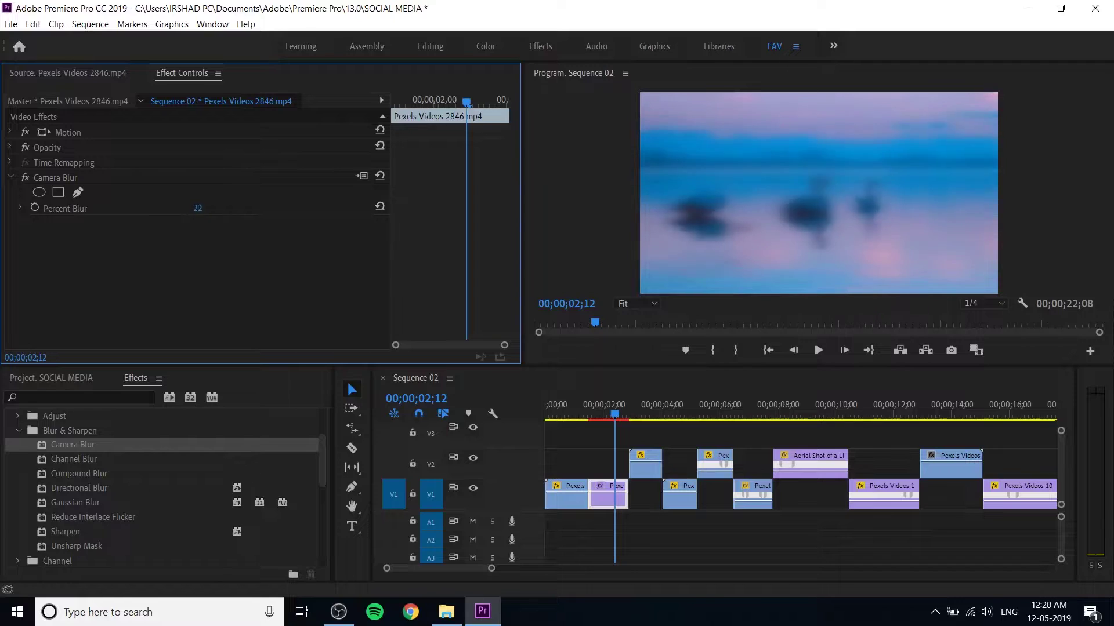
{"action": "left_click_drag", "start_coordinate": [196, 208], "coordinate": [206, 215]}
{"action": "left_click", "coordinate": [72, 176]}
{"action": "key", "text": "Delete"}
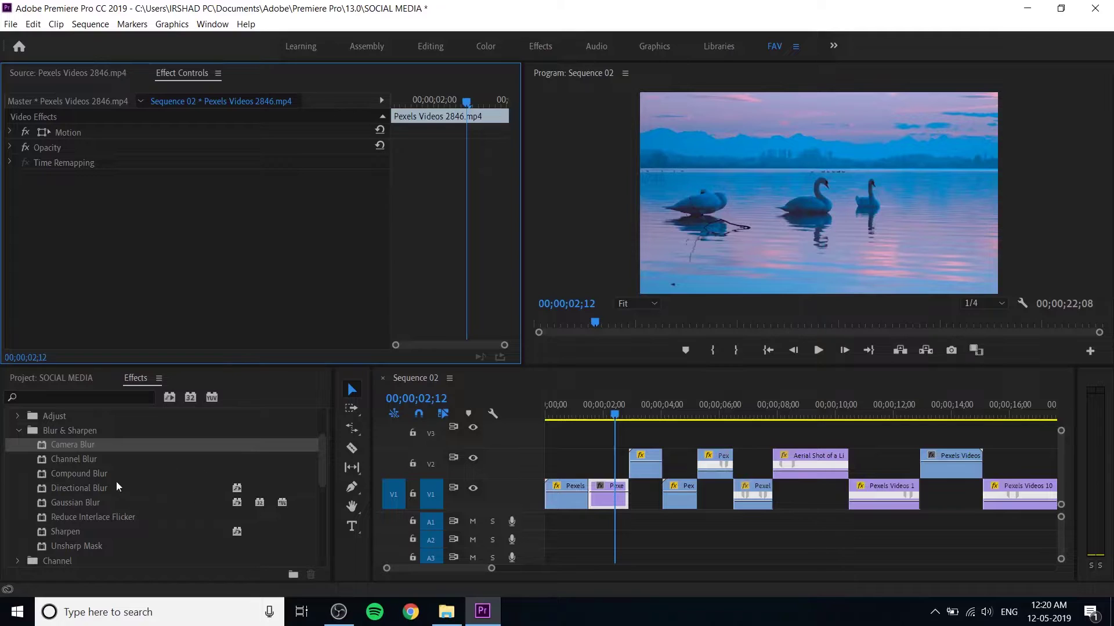
Collapse the Blur & Sharpen group and look through the effects in the Channel group
{"action": "scroll", "coordinate": [99, 487], "scroll_direction": "down", "scroll_amount": 1}
{"action": "scroll", "coordinate": [71, 503], "scroll_direction": "up", "scroll_amount": 1}
{"action": "left_click", "coordinate": [18, 435]}
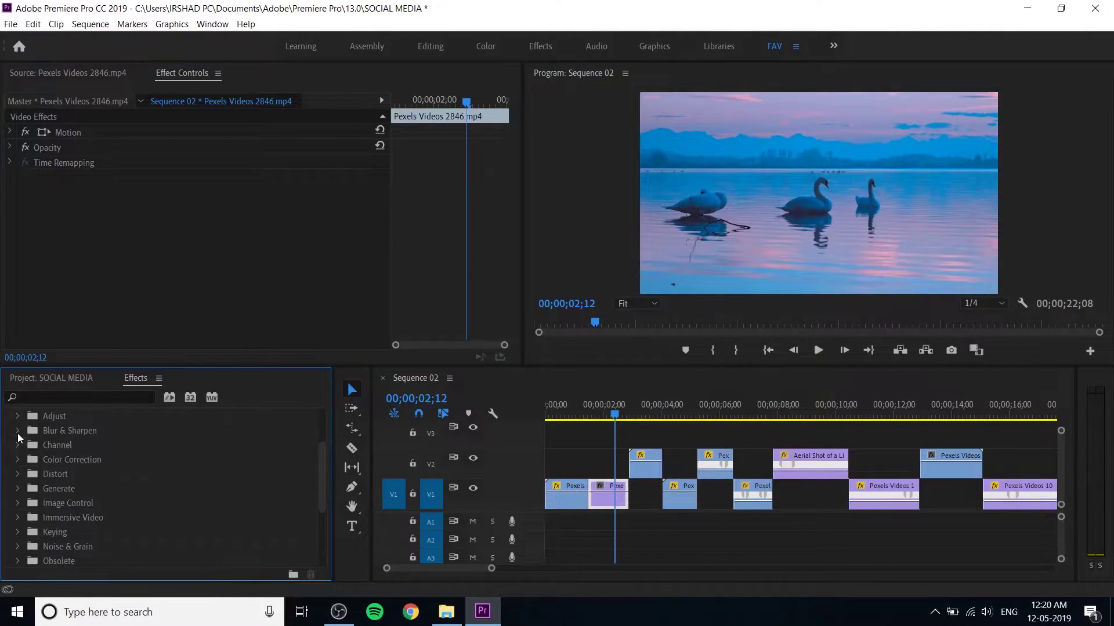
{"action": "left_click", "coordinate": [50, 450]}
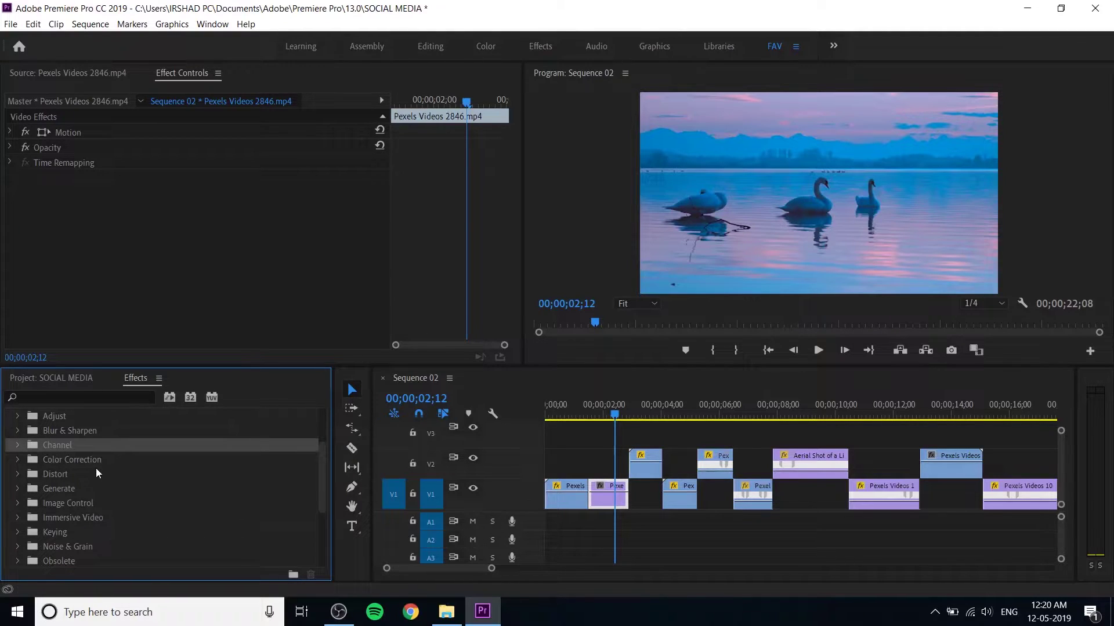
{"action": "left_click", "coordinate": [19, 446]}
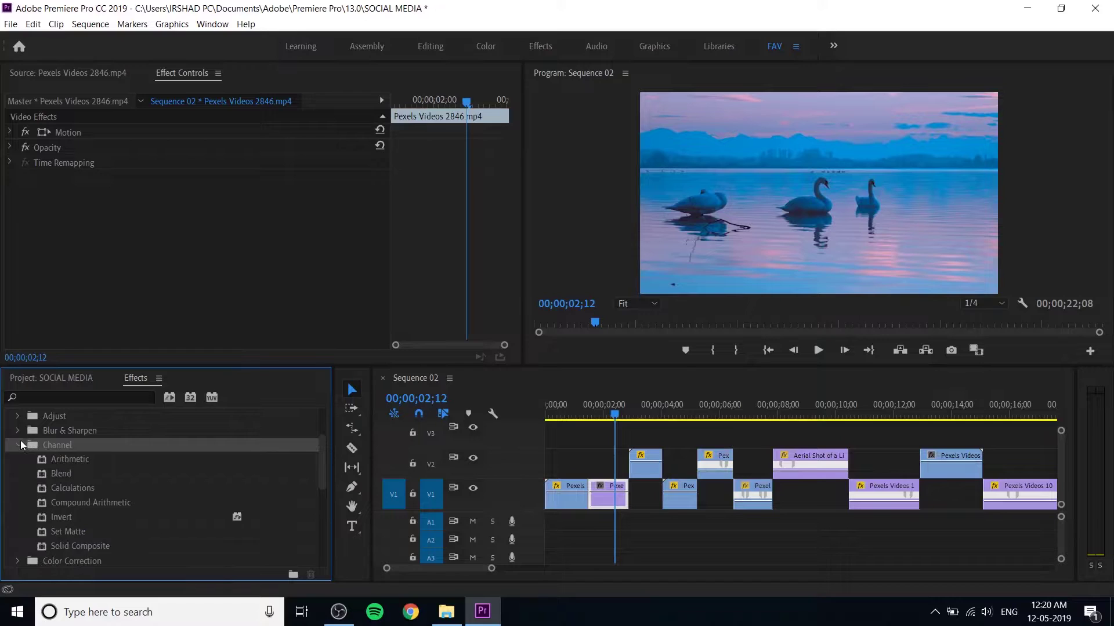
{"action": "left_click", "coordinate": [20, 443]}
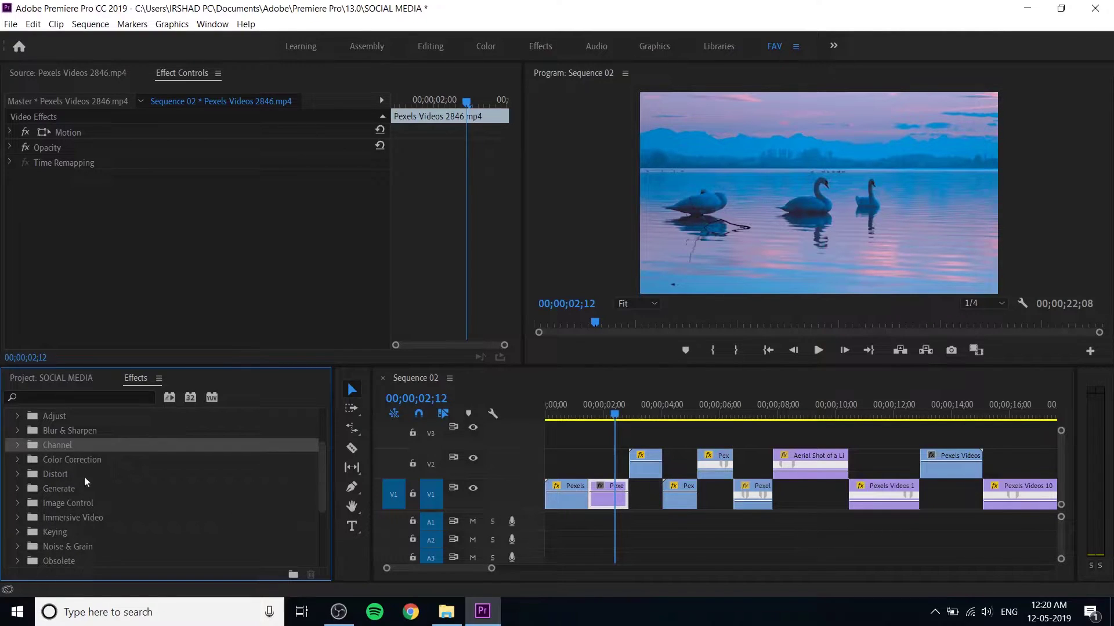
Apply Change to Color from the Color Correction group to the swan clip and sample the blue mountains as its From color
{"action": "left_click", "coordinate": [79, 459]}
{"action": "left_click", "coordinate": [16, 460]}
{"action": "scroll", "coordinate": [102, 499], "scroll_direction": "down", "scroll_amount": 3}
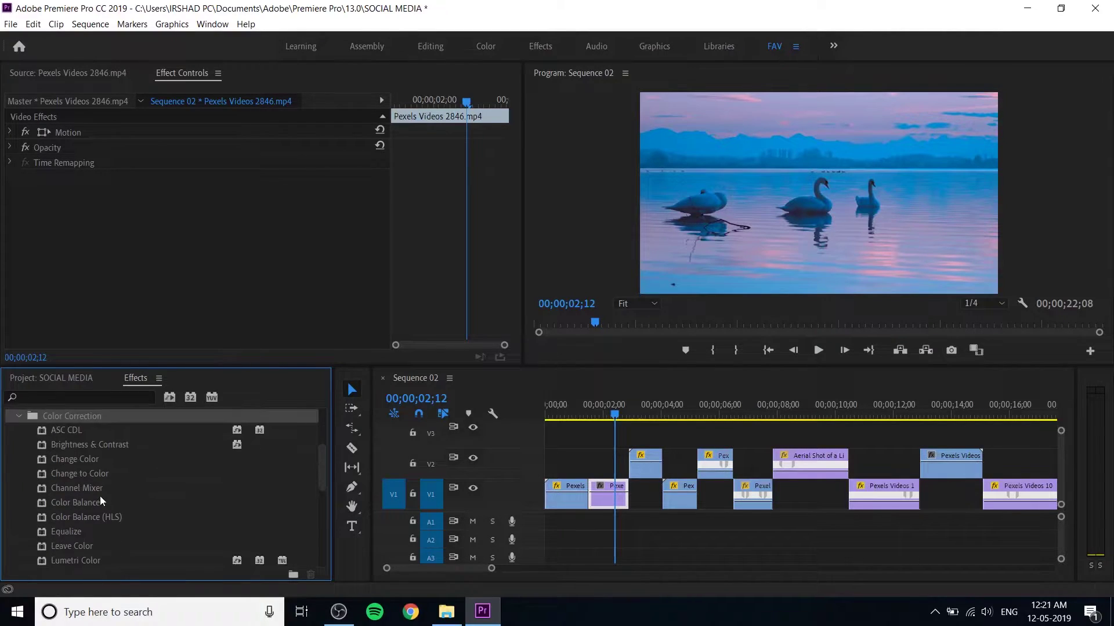
{"action": "scroll", "coordinate": [91, 497], "scroll_direction": "down", "scroll_amount": 1}
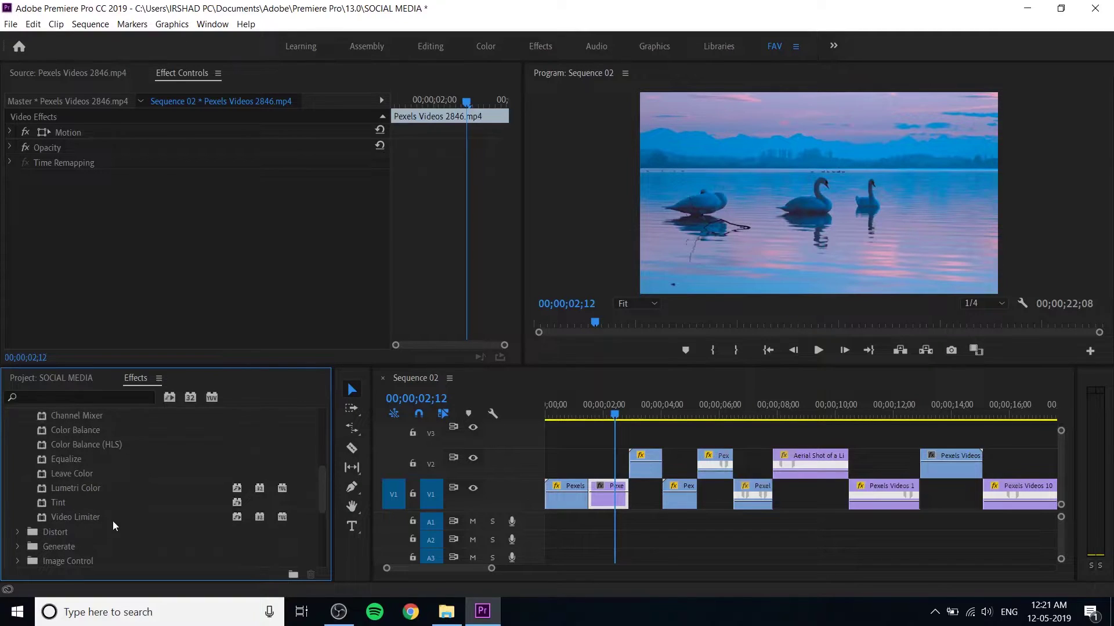
{"action": "scroll", "coordinate": [101, 491], "scroll_direction": "up", "scroll_amount": 3}
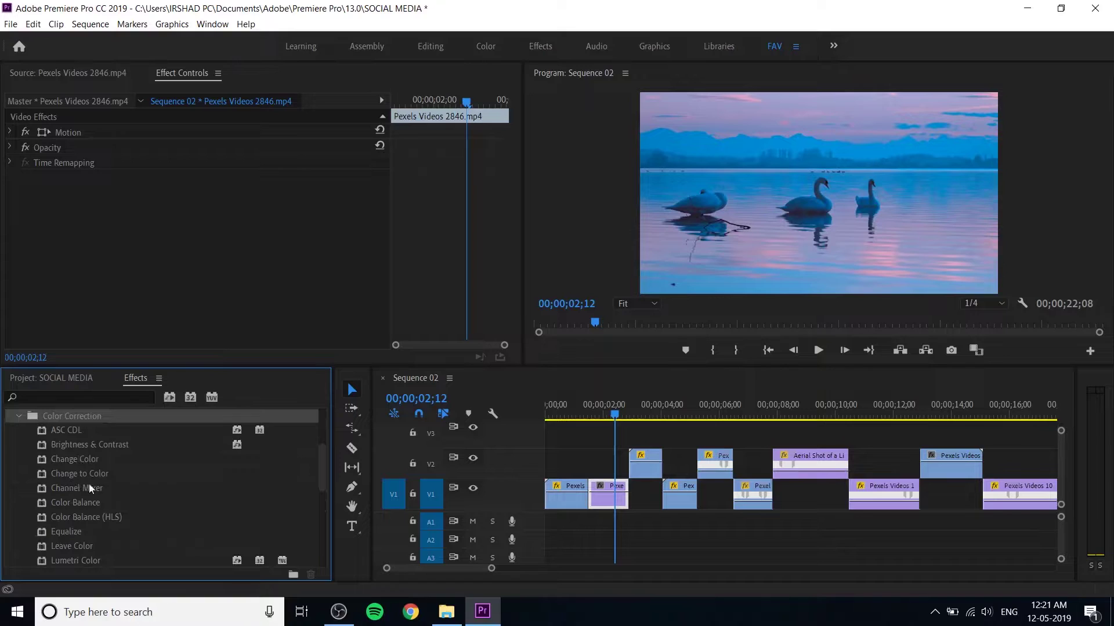
{"action": "left_click_drag", "start_coordinate": [82, 477], "coordinate": [606, 489]}
{"action": "left_click", "coordinate": [218, 209]}
{"action": "left_click", "coordinate": [760, 145]}
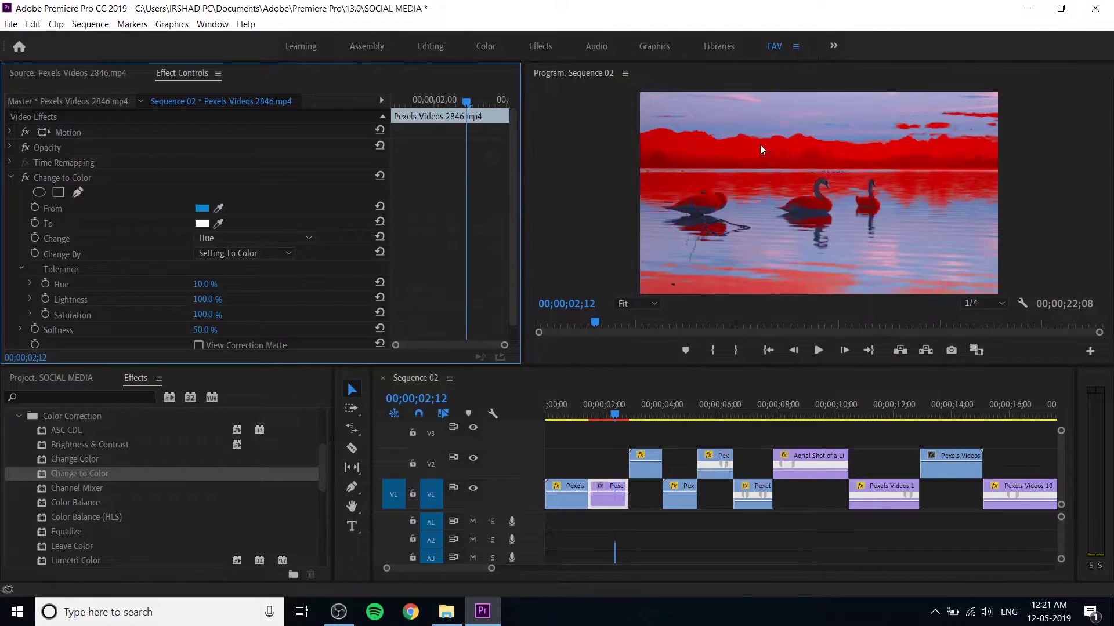
Set the To color of the Change to Color effect to green 0BD049
{"action": "left_click", "coordinate": [201, 223]}
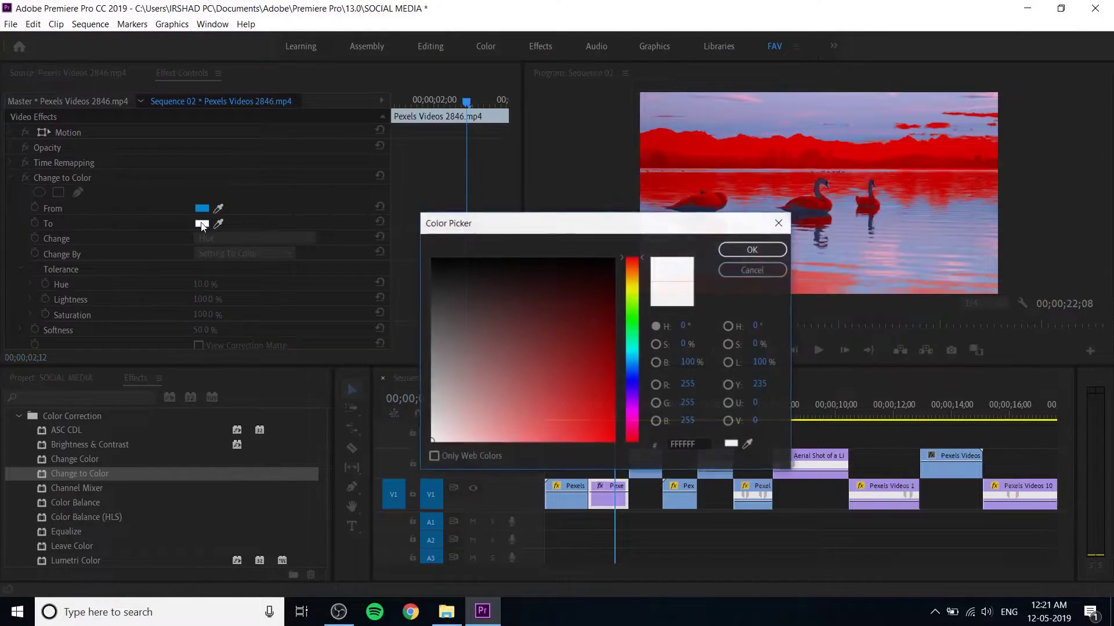
{"action": "left_click", "coordinate": [632, 328]}
{"action": "left_click", "coordinate": [604, 408]}
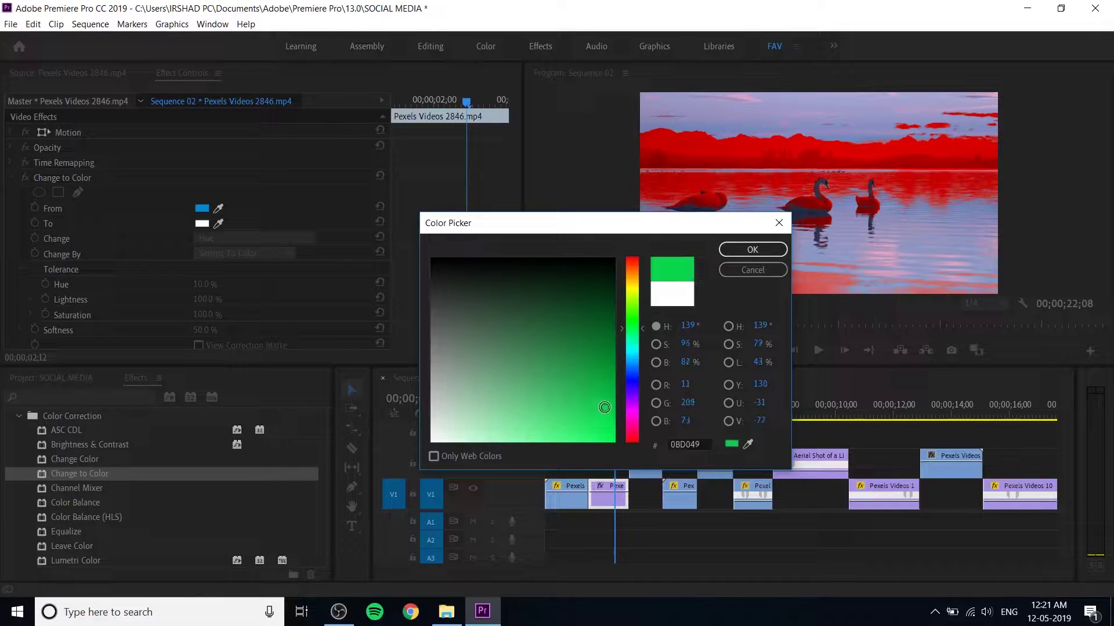
{"action": "left_click", "coordinate": [739, 253]}
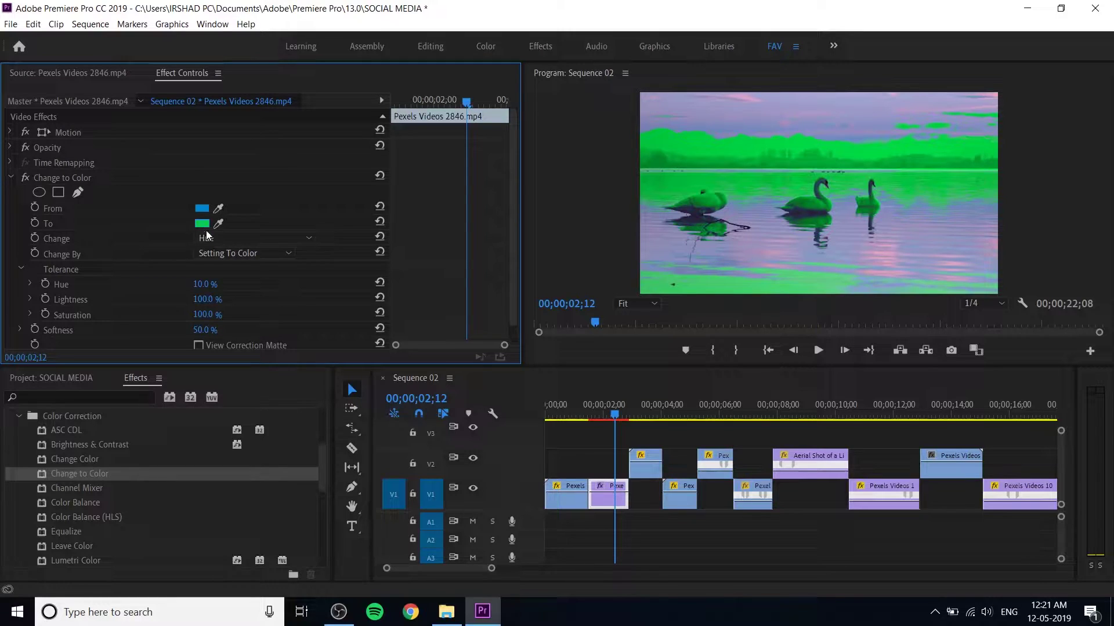
Try a different Hue tolerance, and undo both that adjustment and the green To color
{"action": "left_click_drag", "start_coordinate": [204, 284], "coordinate": [215, 285]}
{"action": "key", "text": "ctrl+z"}
{"action": "key", "text": "ctrl+z"}
Select the Change to Color effect, view the swan clip in the Source monitor, and return to its effect settings
{"action": "left_click", "coordinate": [71, 172]}
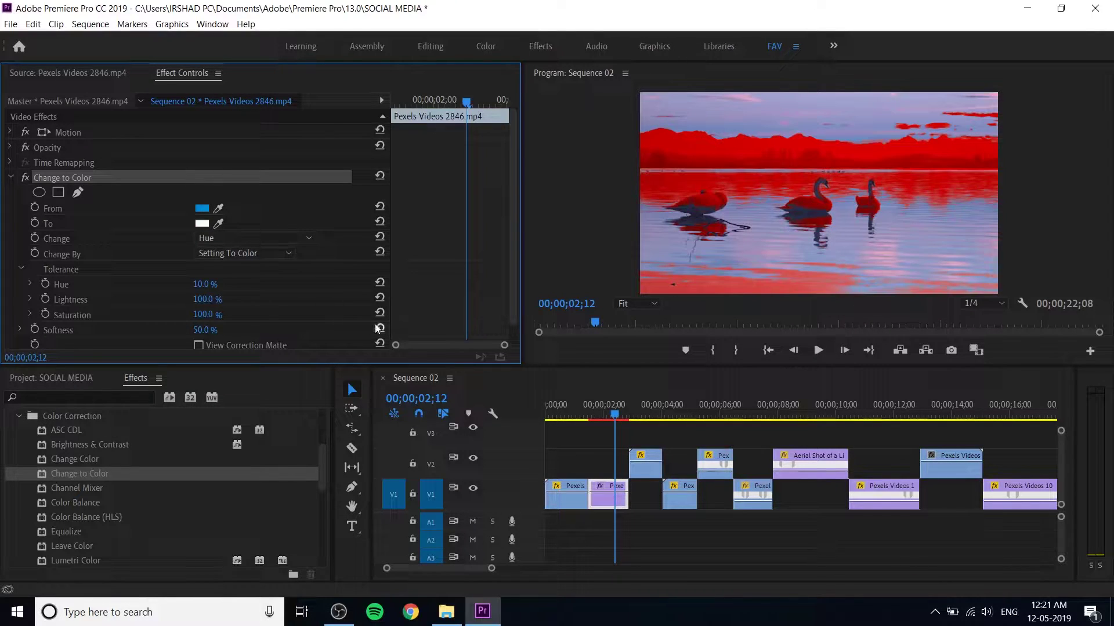
{"action": "double_click", "coordinate": [610, 502]}
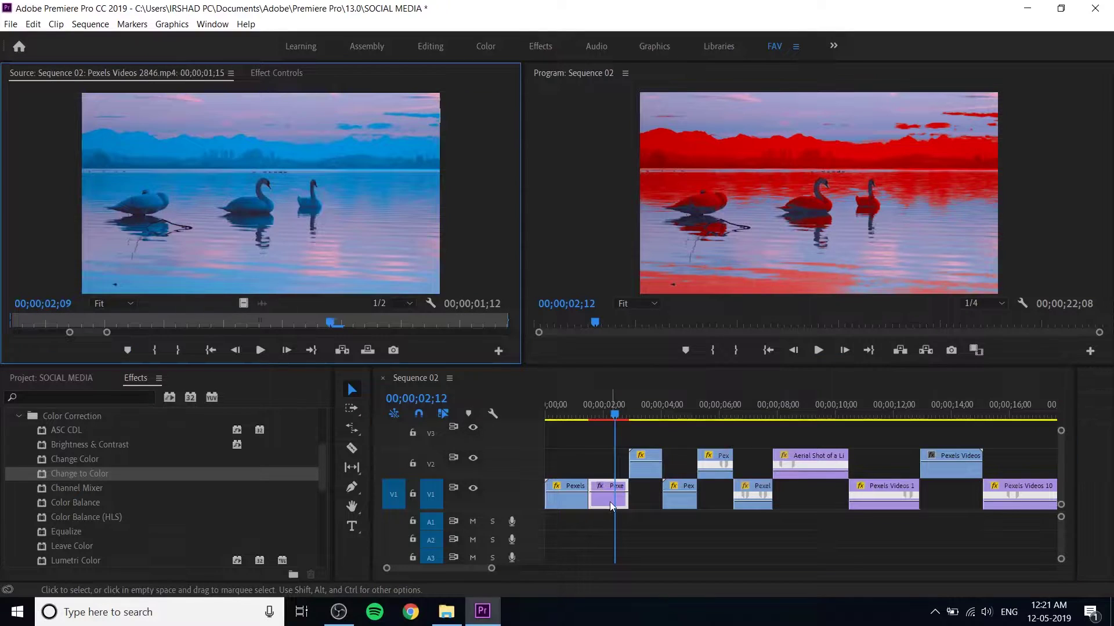
{"action": "left_click", "coordinate": [270, 71]}
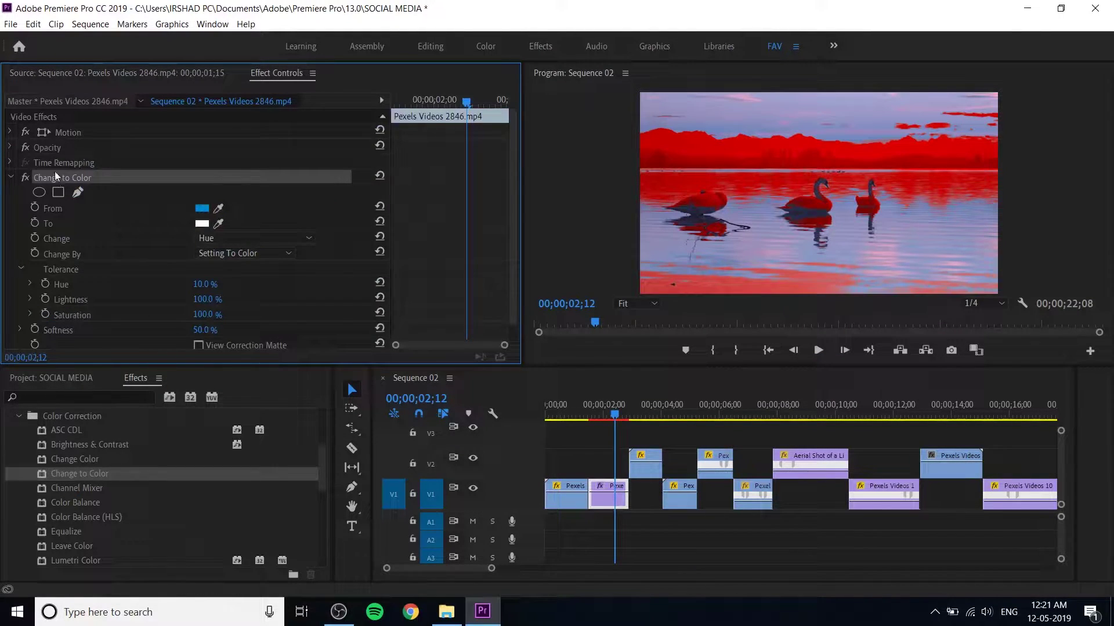
Try removing the Change to Color effect from the swan clip, and undo the removal
{"action": "key", "text": "Delete"}
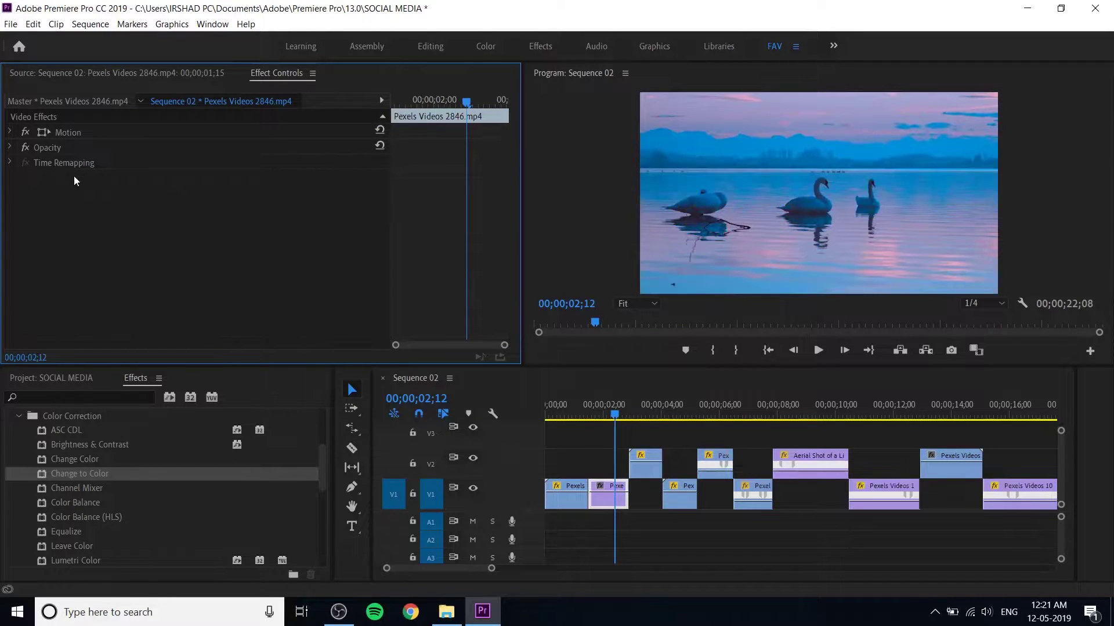
{"action": "key", "text": "ctrl+z"}
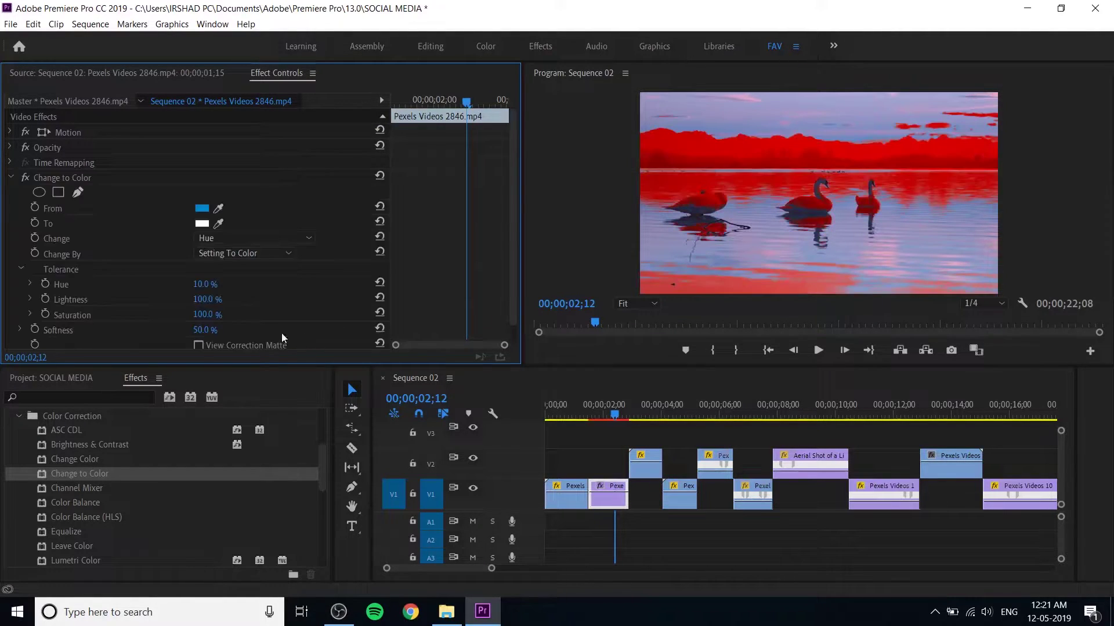
Toggle the Change to Color effect off and on to compare the swan clip, and delete the effect
{"action": "left_click", "coordinate": [20, 180]}
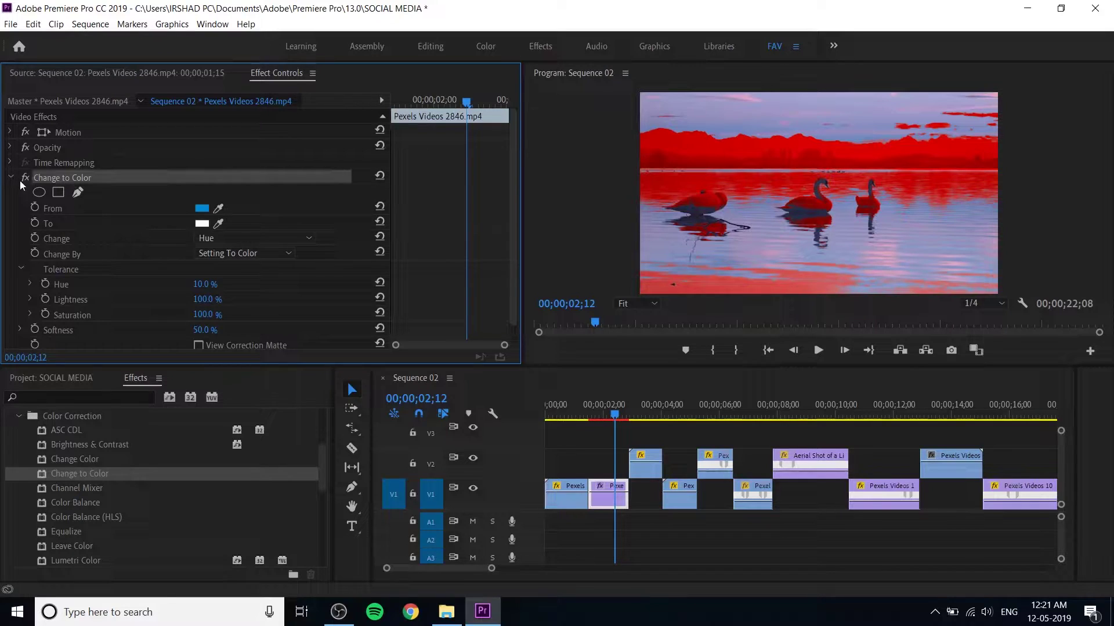
{"action": "left_click", "coordinate": [26, 177]}
{"action": "left_click", "coordinate": [26, 178]}
{"action": "left_click", "coordinate": [25, 177]}
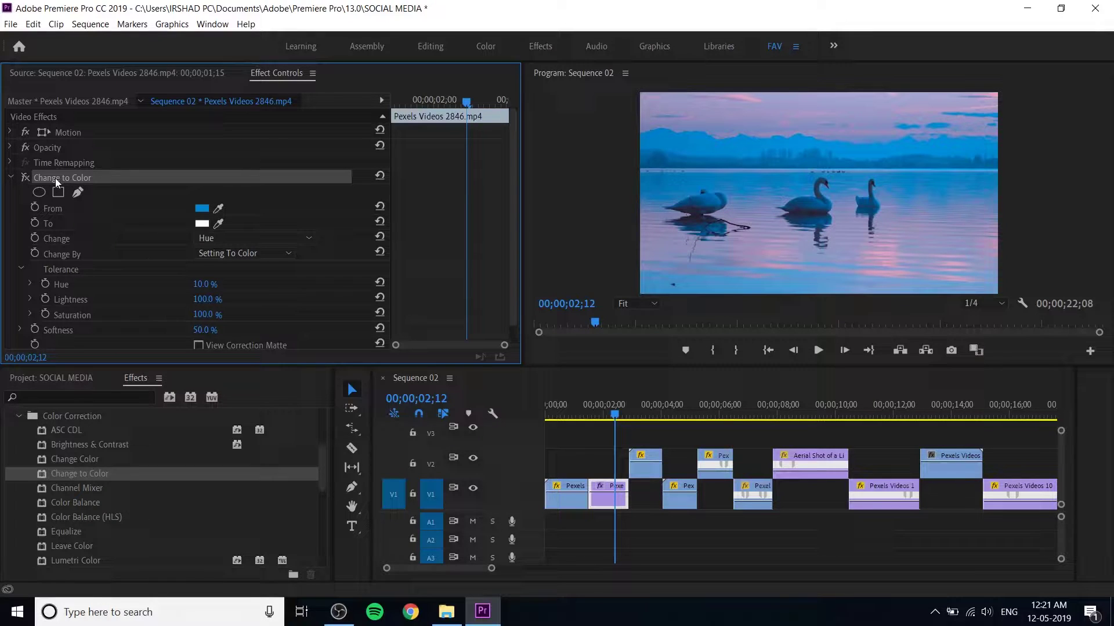
{"action": "key", "text": "Delete"}
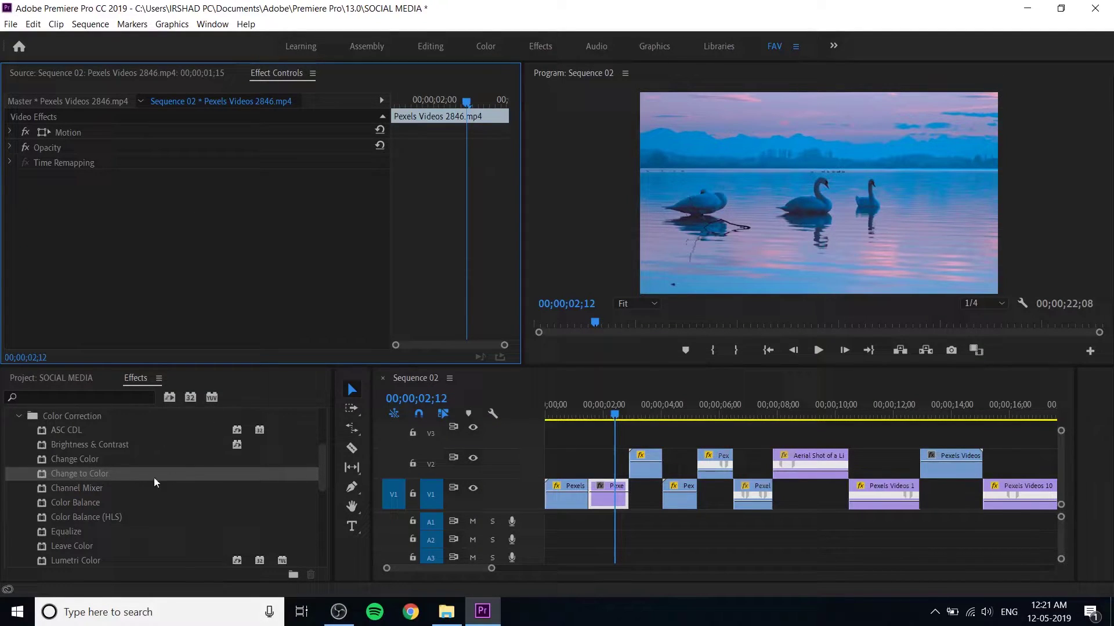
Play the sequence past the swan clip and return the playhead to 00;00;02;04
{"action": "left_click", "coordinate": [624, 413]}
{"action": "key", "text": "space"}
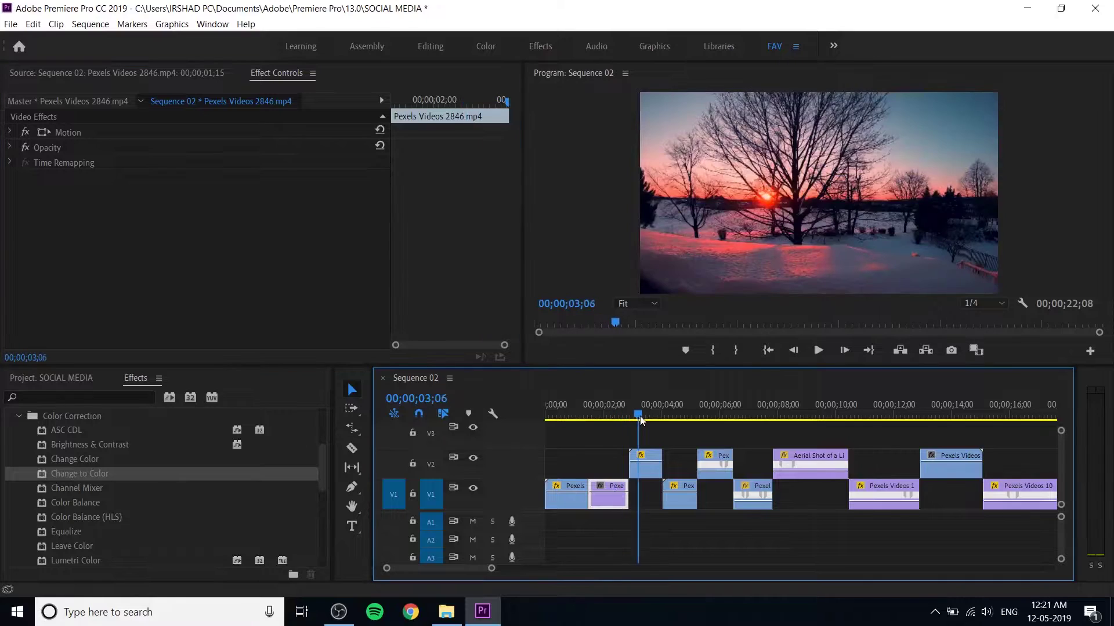
{"action": "left_click_drag", "start_coordinate": [698, 423], "coordinate": [608, 423]}
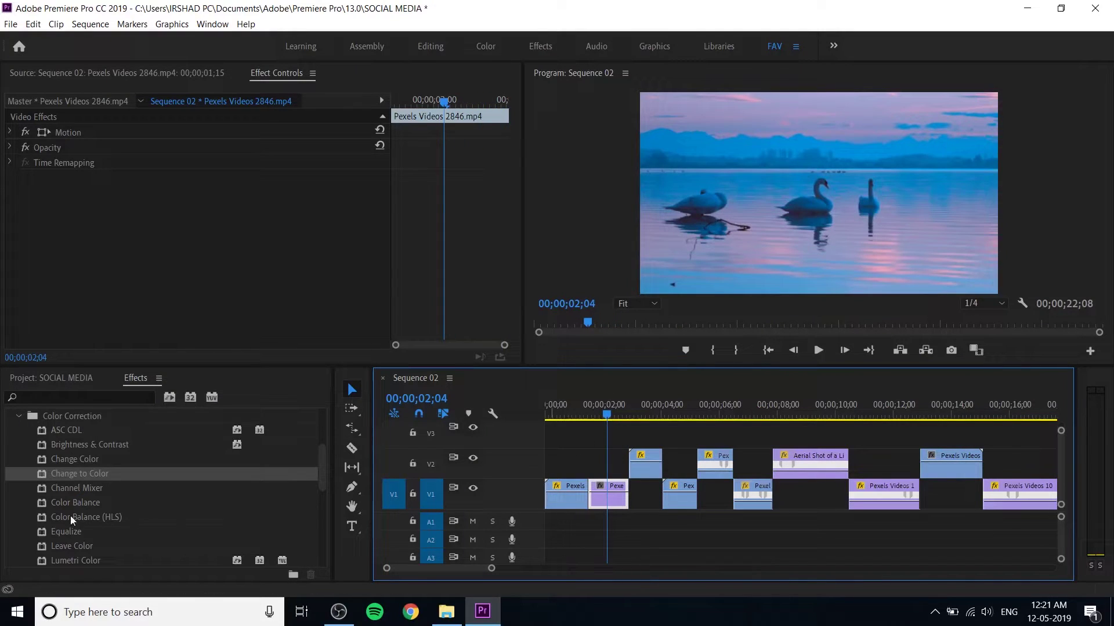
Look through the remaining Color Correction effects and collapse that group
{"action": "scroll", "coordinate": [86, 507], "scroll_direction": "down", "scroll_amount": 2}
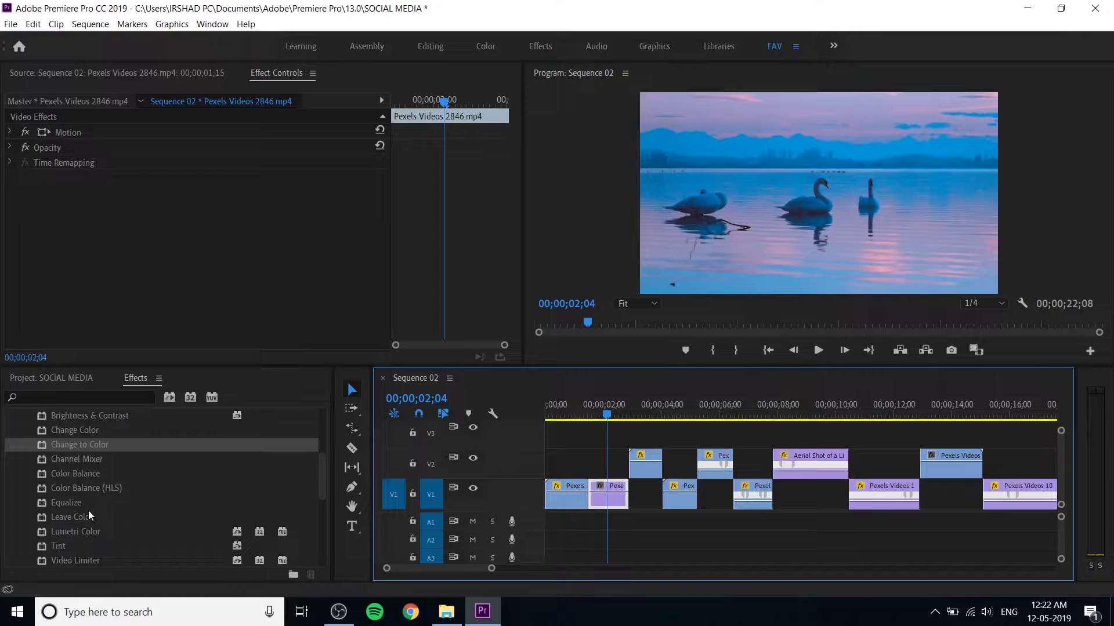
{"action": "scroll", "coordinate": [88, 510], "scroll_direction": "down", "scroll_amount": 2}
{"action": "scroll", "coordinate": [95, 527], "scroll_direction": "up", "scroll_amount": 6}
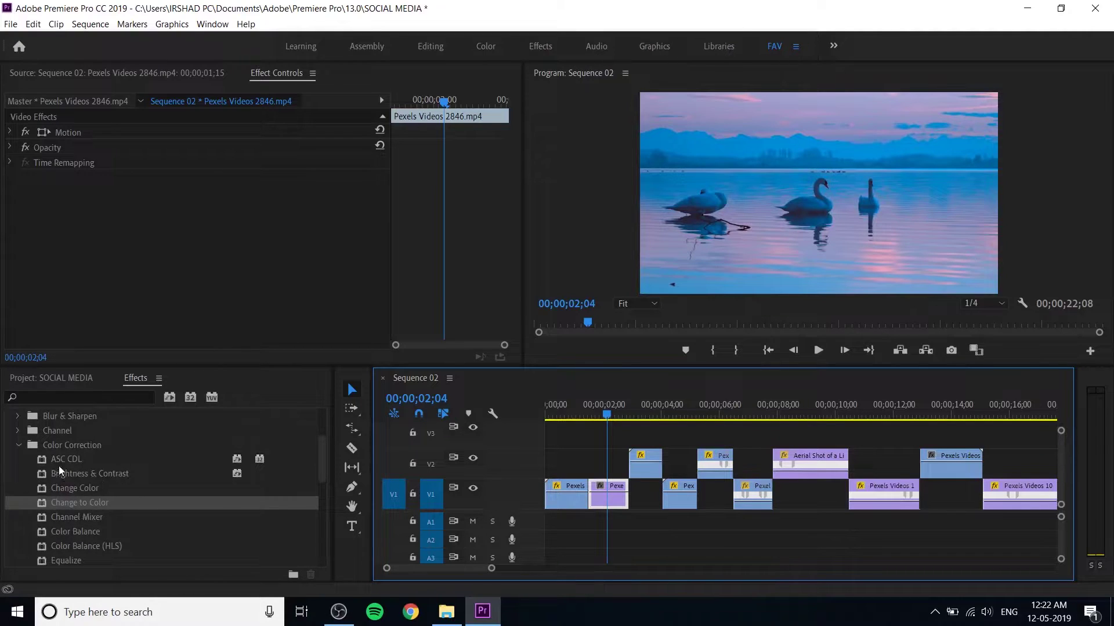
{"action": "left_click", "coordinate": [19, 445]}
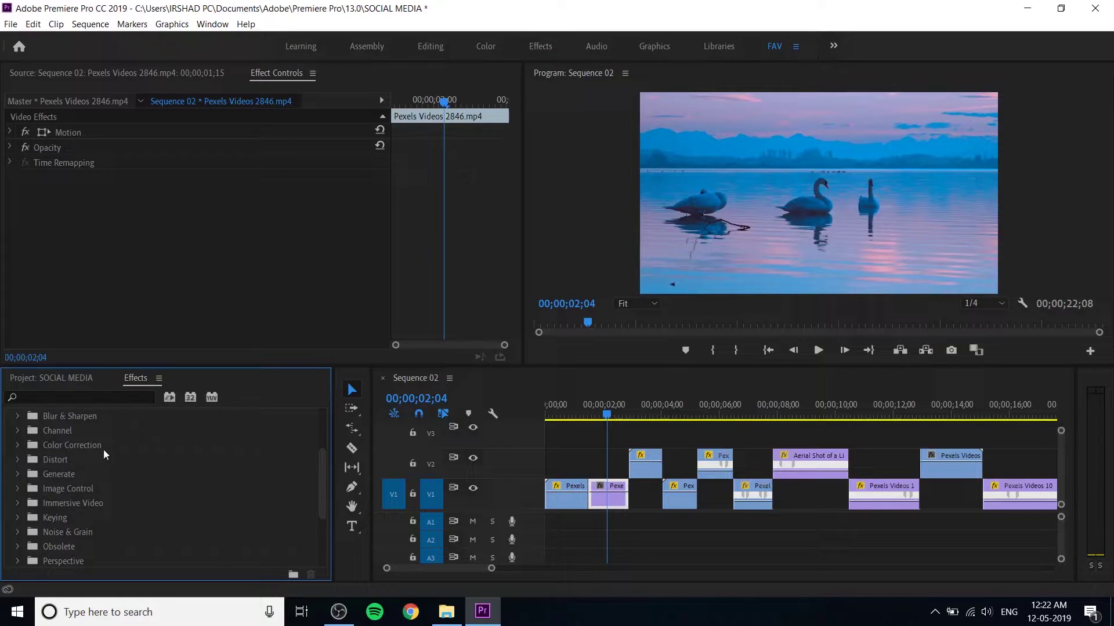
Browse the Distort effects and apply Turbulent Displace to the swan clip
{"action": "left_click", "coordinate": [67, 464]}
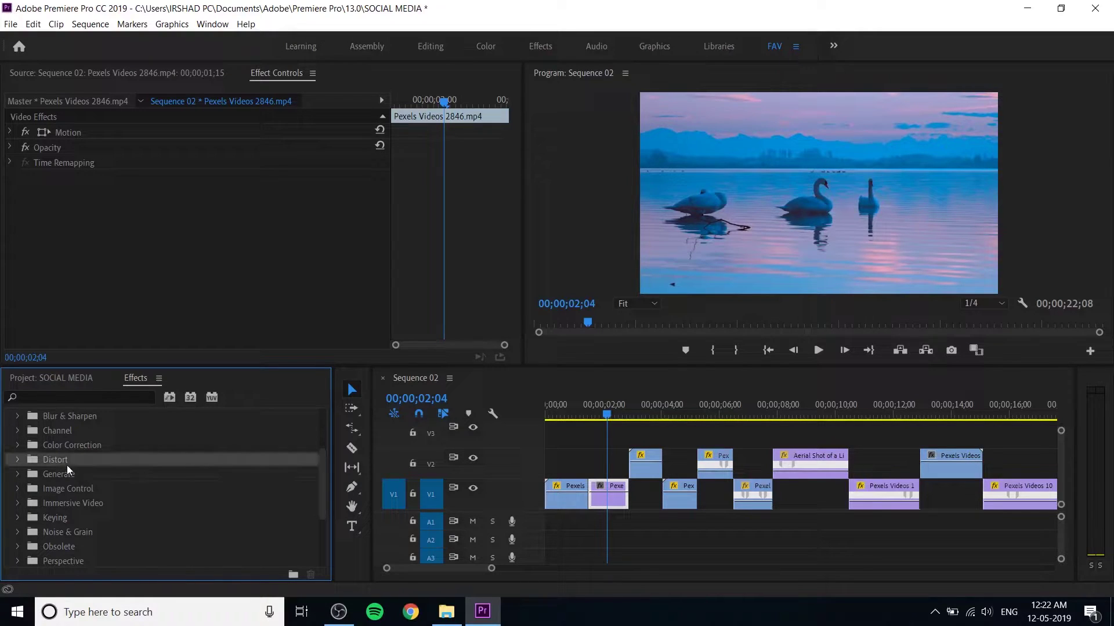
{"action": "left_click", "coordinate": [19, 464]}
{"action": "scroll", "coordinate": [108, 511], "scroll_direction": "down", "scroll_amount": 2}
{"action": "scroll", "coordinate": [109, 514], "scroll_direction": "down", "scroll_amount": 4}
{"action": "scroll", "coordinate": [109, 514], "scroll_direction": "up", "scroll_amount": 3}
{"action": "scroll", "coordinate": [109, 514], "scroll_direction": "down", "scroll_amount": 2}
{"action": "scroll", "coordinate": [104, 518], "scroll_direction": "up", "scroll_amount": 2}
{"action": "scroll", "coordinate": [81, 517], "scroll_direction": "up", "scroll_amount": 1}
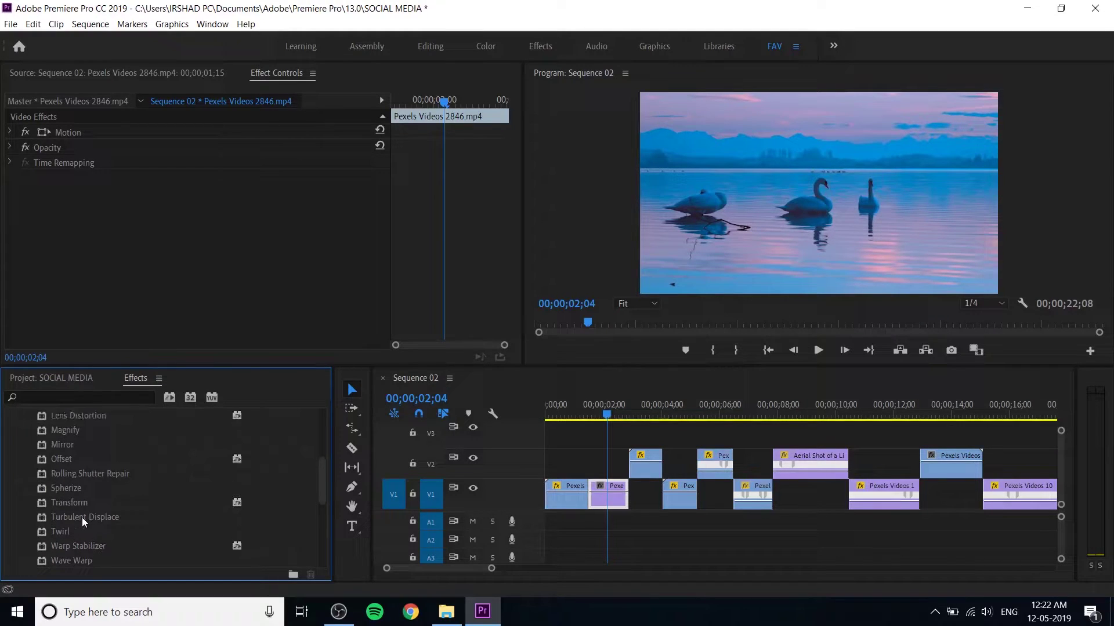
{"action": "scroll", "coordinate": [78, 515], "scroll_direction": "down", "scroll_amount": 3}
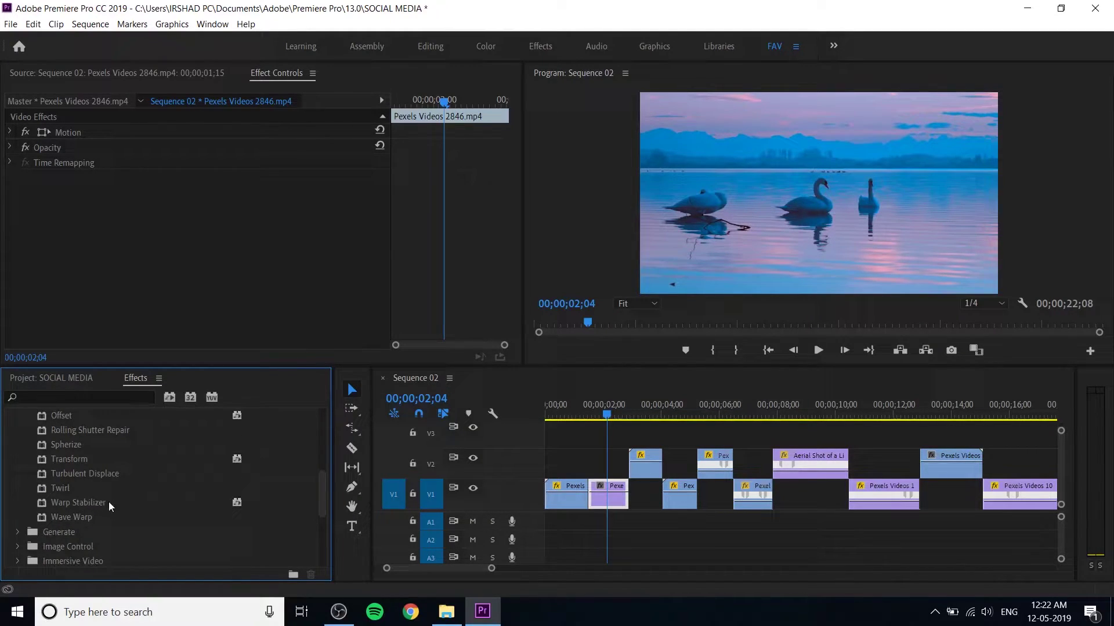
{"action": "left_click_drag", "start_coordinate": [92, 473], "coordinate": [608, 494]}
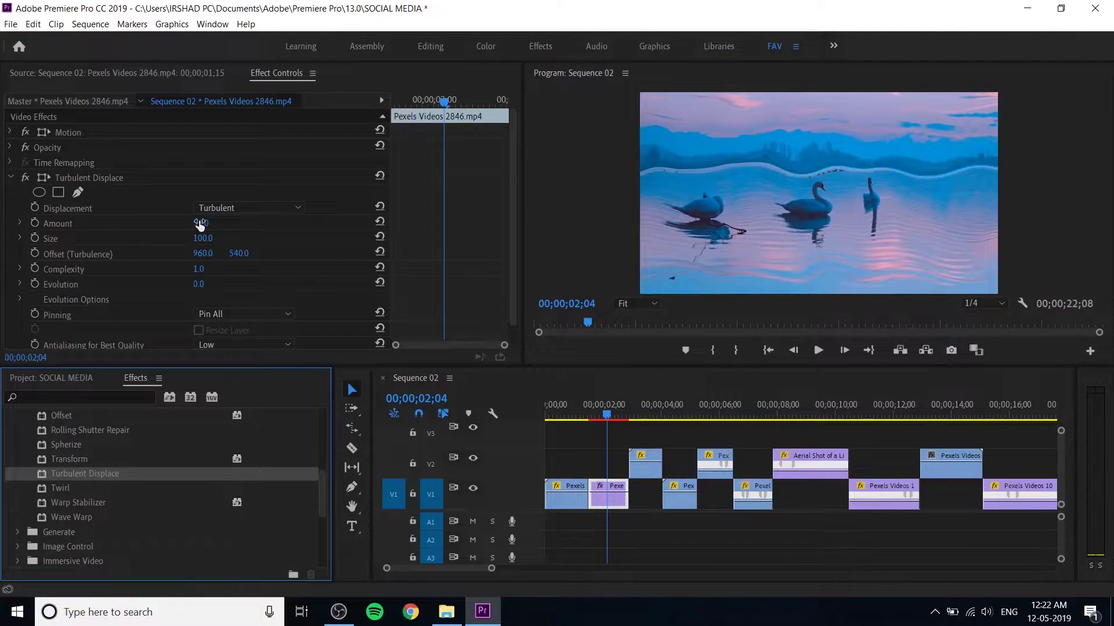
Set the Evolution of Turbulent Displace to 2x350.0° and remove the effect from the swan clip
{"action": "left_click", "coordinate": [196, 284]}
{"action": "left_click_drag", "start_coordinate": [196, 283], "coordinate": [592, 284]}
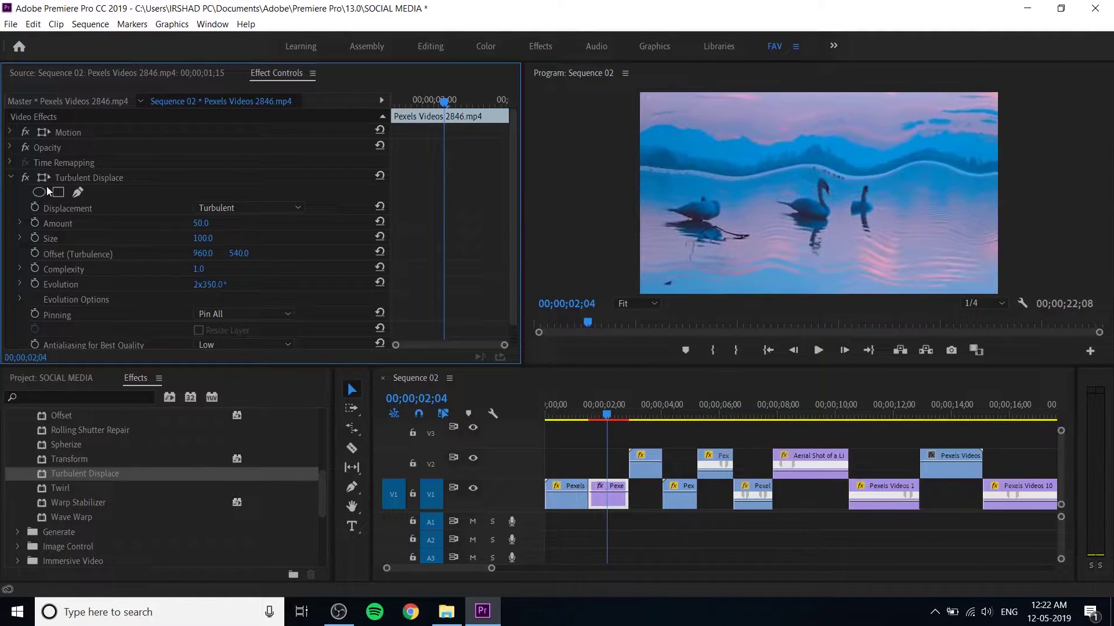
{"action": "left_click", "coordinate": [76, 179]}
{"action": "key", "text": "Delete"}
Apply the Magnify distortion to the swan clip with Size 309 and Magnification 262
{"action": "scroll", "coordinate": [89, 461], "scroll_direction": "up", "scroll_amount": 3}
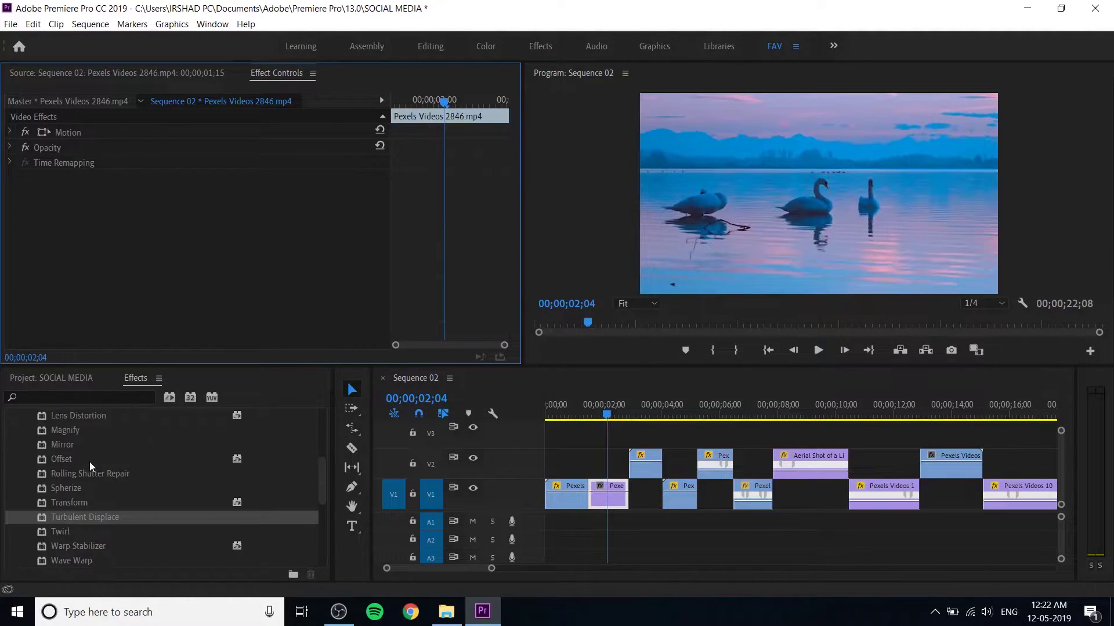
{"action": "left_click_drag", "start_coordinate": [73, 461], "coordinate": [603, 498]}
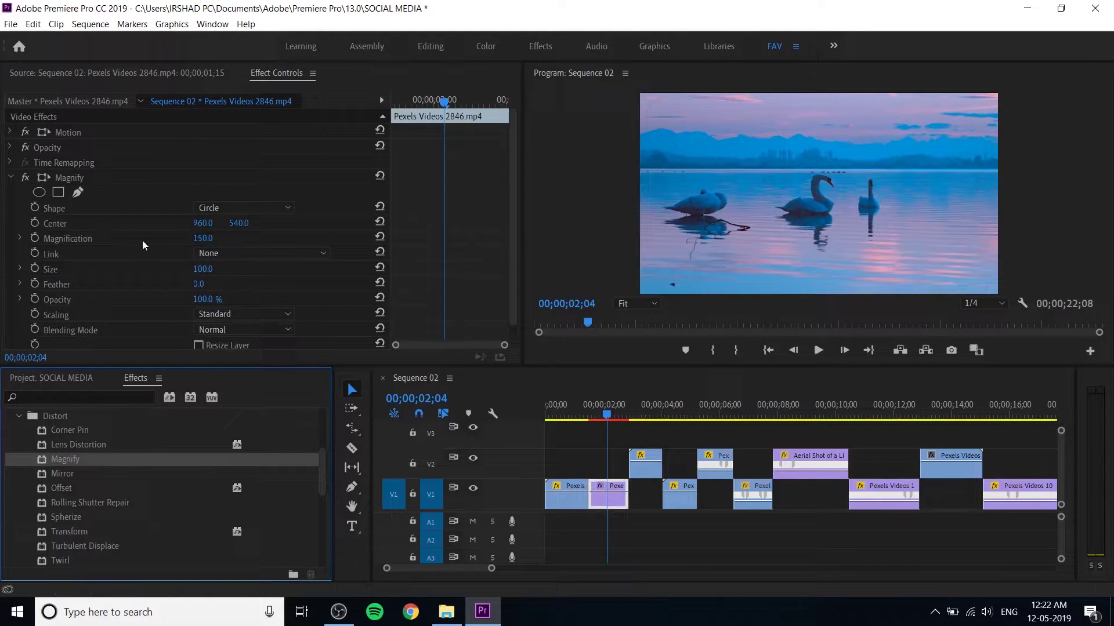
{"action": "left_click_drag", "start_coordinate": [196, 270], "coordinate": [317, 270]}
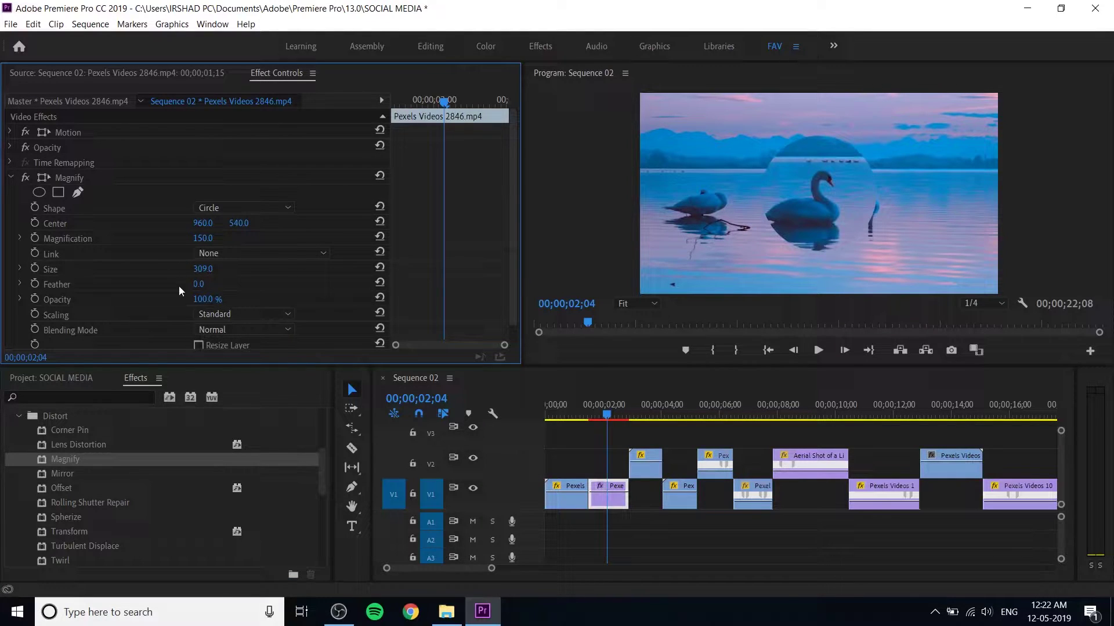
{"action": "left_click_drag", "start_coordinate": [203, 238], "coordinate": [223, 246]}
{"action": "left_click", "coordinate": [833, 206]}
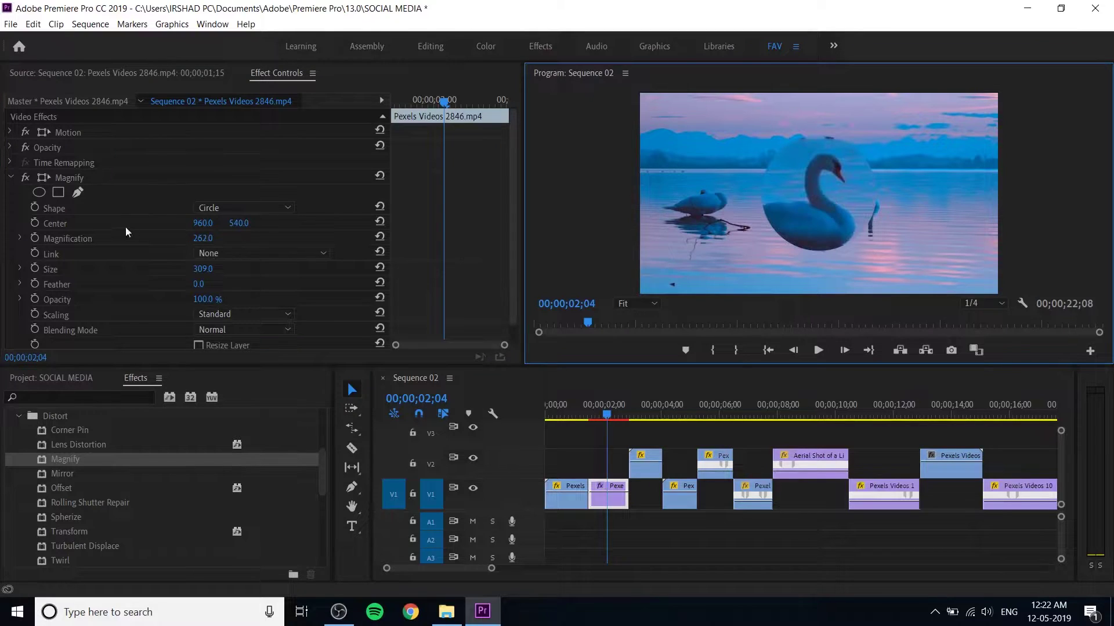
Reposition the Magnify circle over the middle swan and remove the effect from the clip
{"action": "left_click", "coordinate": [68, 178]}
{"action": "mouse_move", "coordinate": [822, 192]}
{"action": "left_mouse_down"}
{"action": "mouse_move", "coordinate": [757, 214]}
{"action": "mouse_move", "coordinate": [688, 197]}
{"action": "mouse_move", "coordinate": [718, 170]}
{"action": "mouse_move", "coordinate": [745, 198]}
{"action": "mouse_move", "coordinate": [720, 203]}
{"action": "mouse_move", "coordinate": [708, 184]}
{"action": "mouse_move", "coordinate": [810, 199]}
{"action": "left_mouse_up"}
{"action": "left_click", "coordinate": [129, 175]}
{"action": "key", "text": "Delete"}
Collapse the Distort group and examine the effects in the Generate group, such as Paint Bucket
{"action": "scroll", "coordinate": [50, 490], "scroll_direction": "up", "scroll_amount": 1}
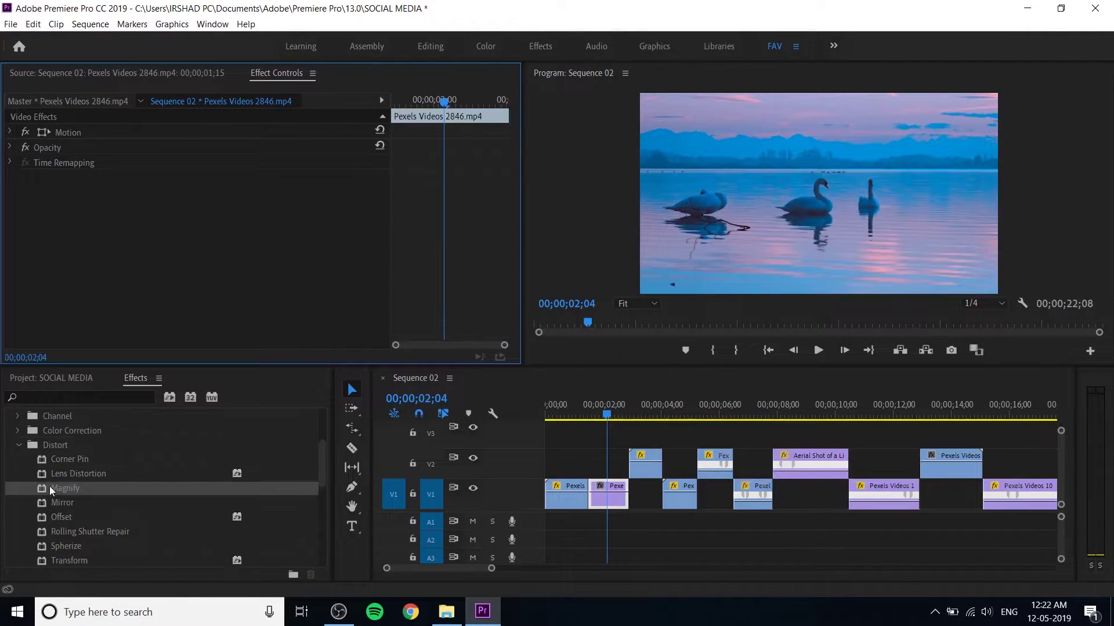
{"action": "left_click", "coordinate": [19, 446]}
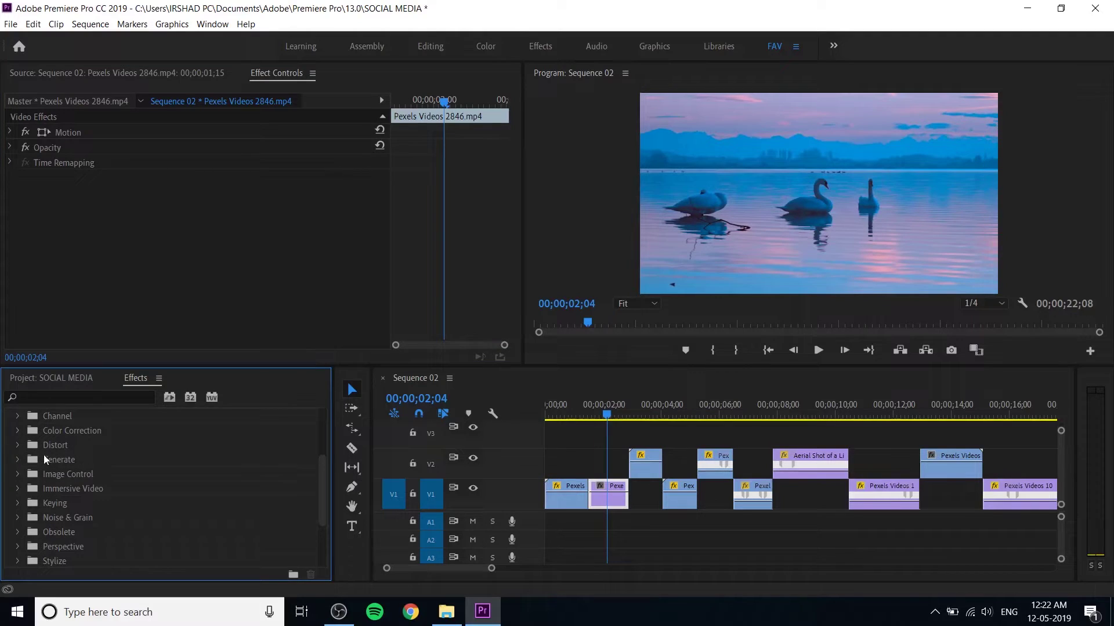
{"action": "left_click", "coordinate": [46, 460]}
{"action": "left_click", "coordinate": [17, 459]}
{"action": "scroll", "coordinate": [88, 488], "scroll_direction": "down", "scroll_amount": 1}
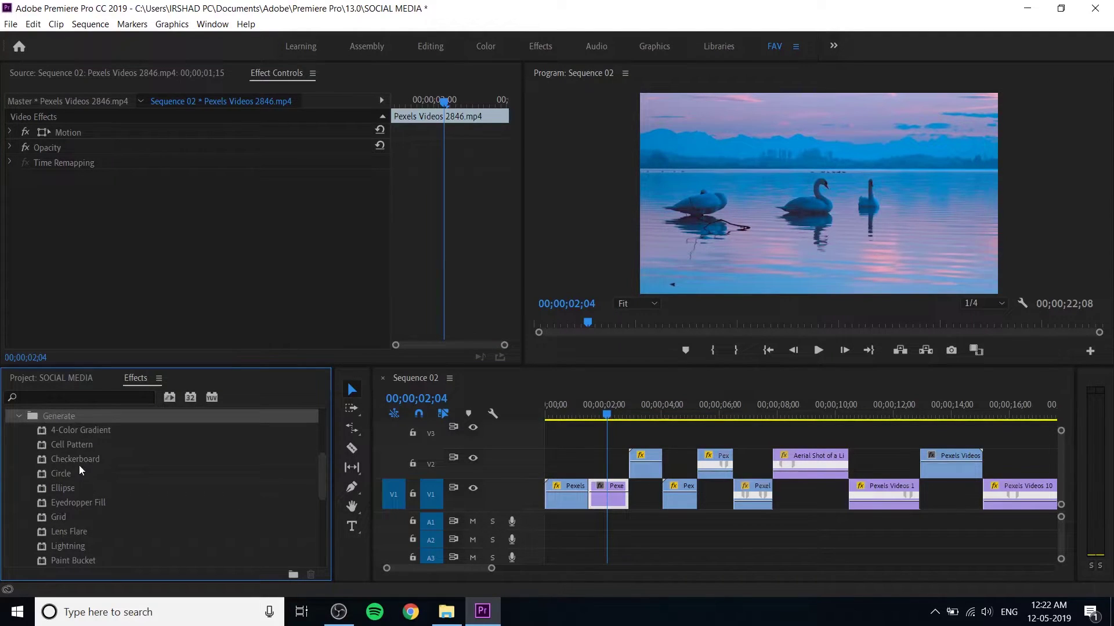
{"action": "scroll", "coordinate": [91, 487], "scroll_direction": "down", "scroll_amount": 1}
{"action": "left_click", "coordinate": [93, 518]}
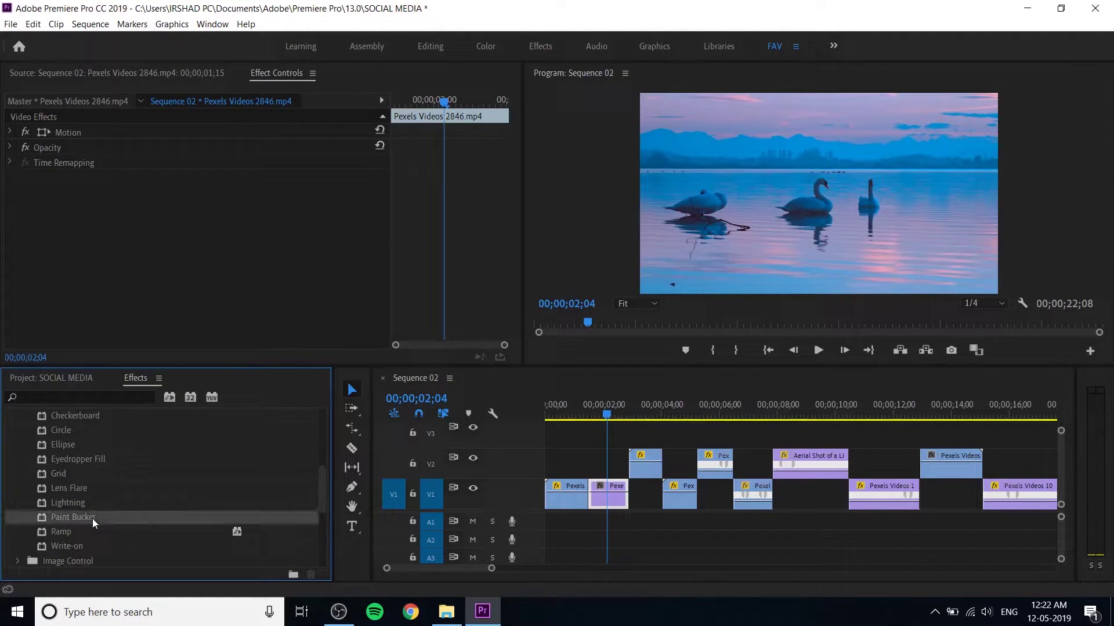
{"action": "scroll", "coordinate": [87, 544], "scroll_direction": "down", "scroll_amount": 1}
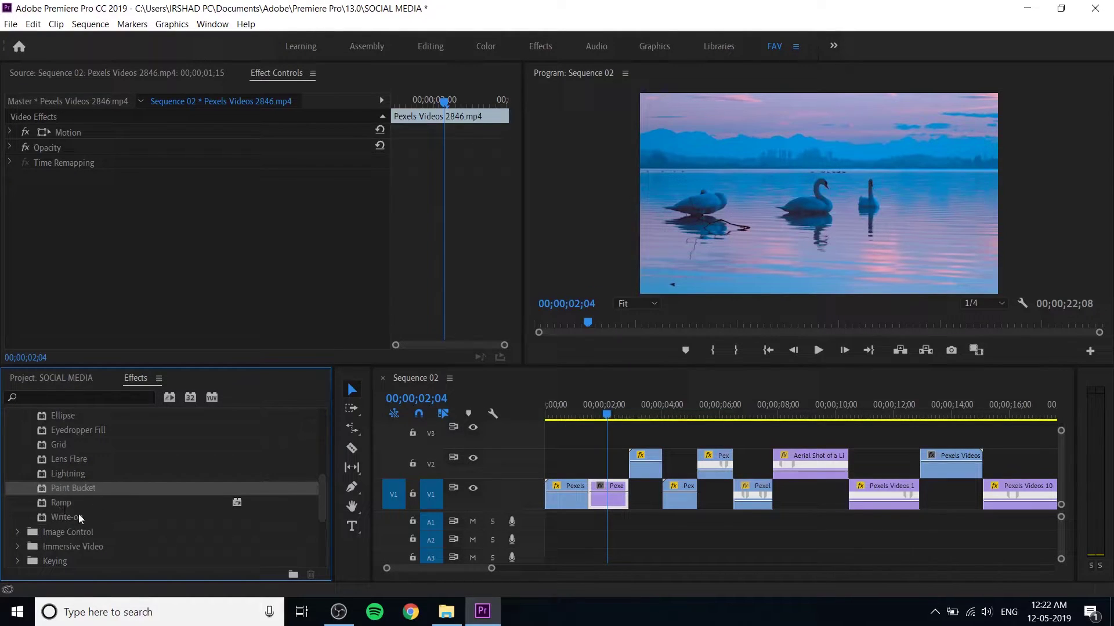
{"action": "scroll", "coordinate": [89, 516], "scroll_direction": "up", "scroll_amount": 2}
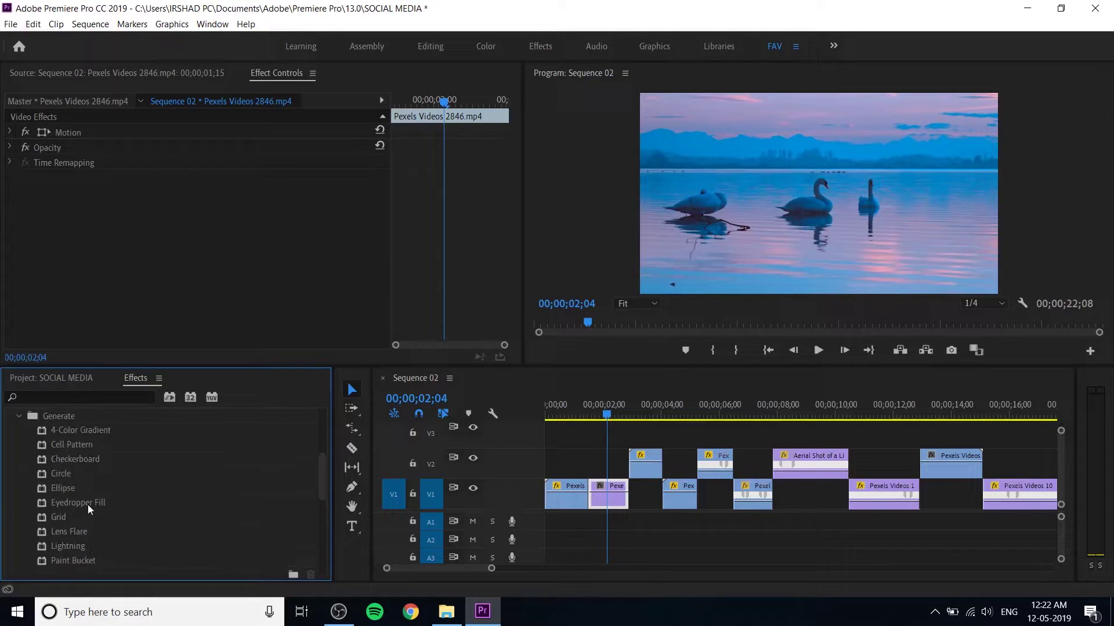
{"action": "scroll", "coordinate": [78, 491], "scroll_direction": "up", "scroll_amount": 1}
{"action": "left_click", "coordinate": [23, 447]}
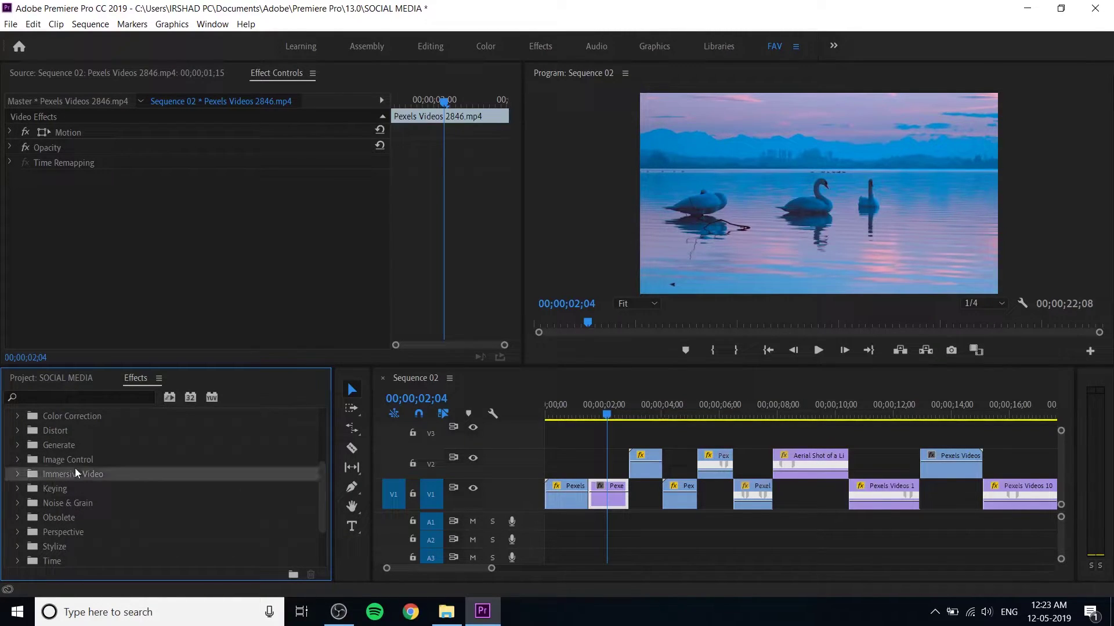
Examine the VR effects in the Immersive Video group and collapse it
{"action": "left_click", "coordinate": [17, 473]}
{"action": "scroll", "coordinate": [87, 497], "scroll_direction": "down", "scroll_amount": 1}
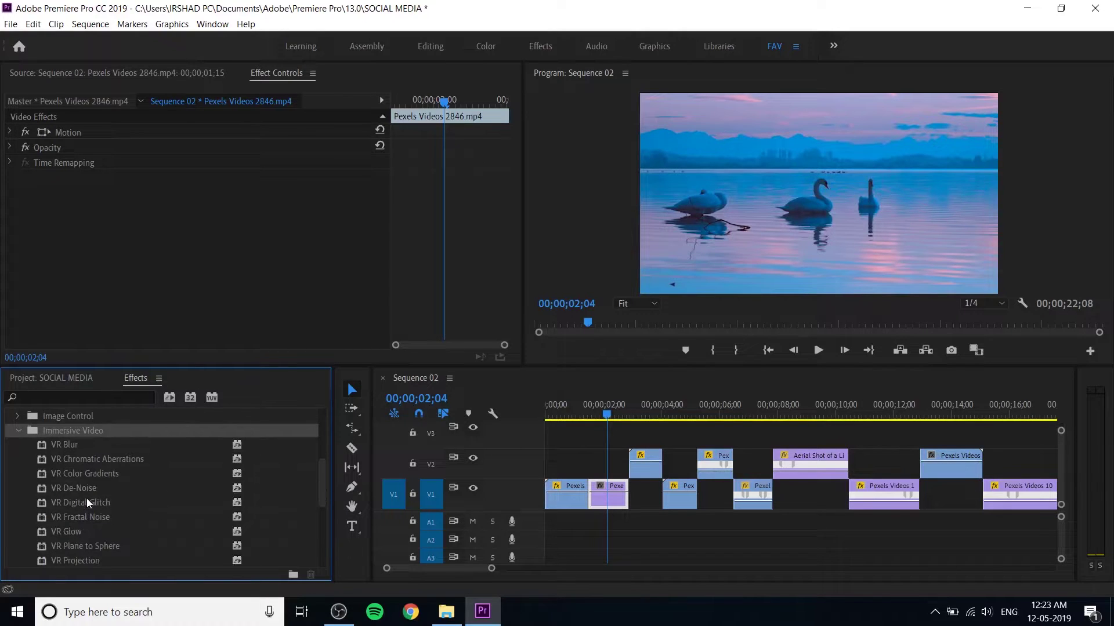
{"action": "left_click", "coordinate": [67, 444]}
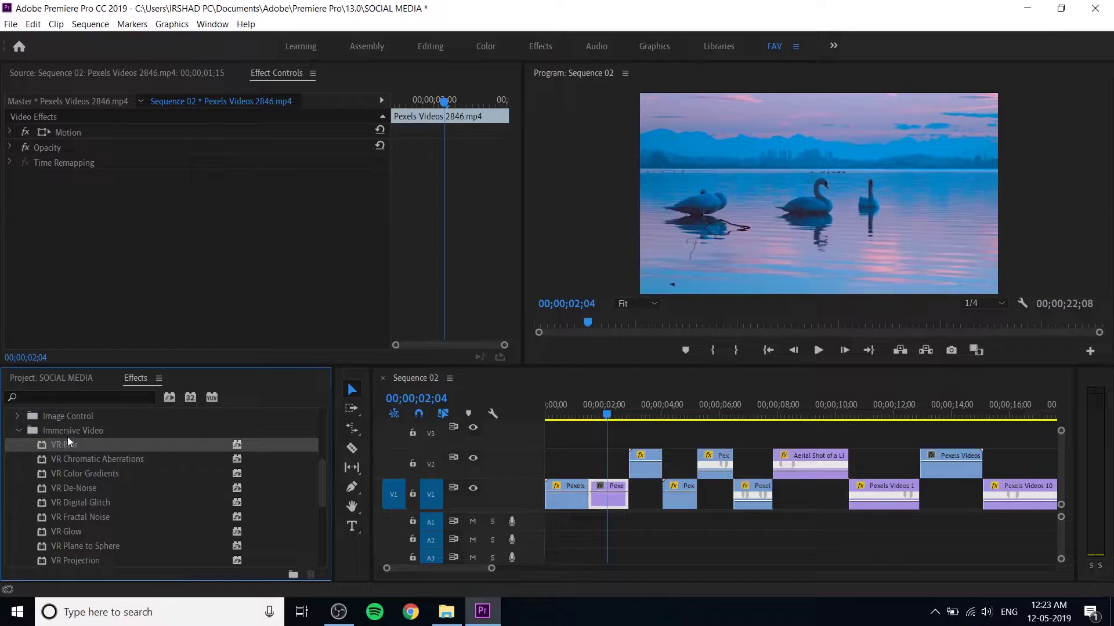
{"action": "left_click", "coordinate": [19, 432]}
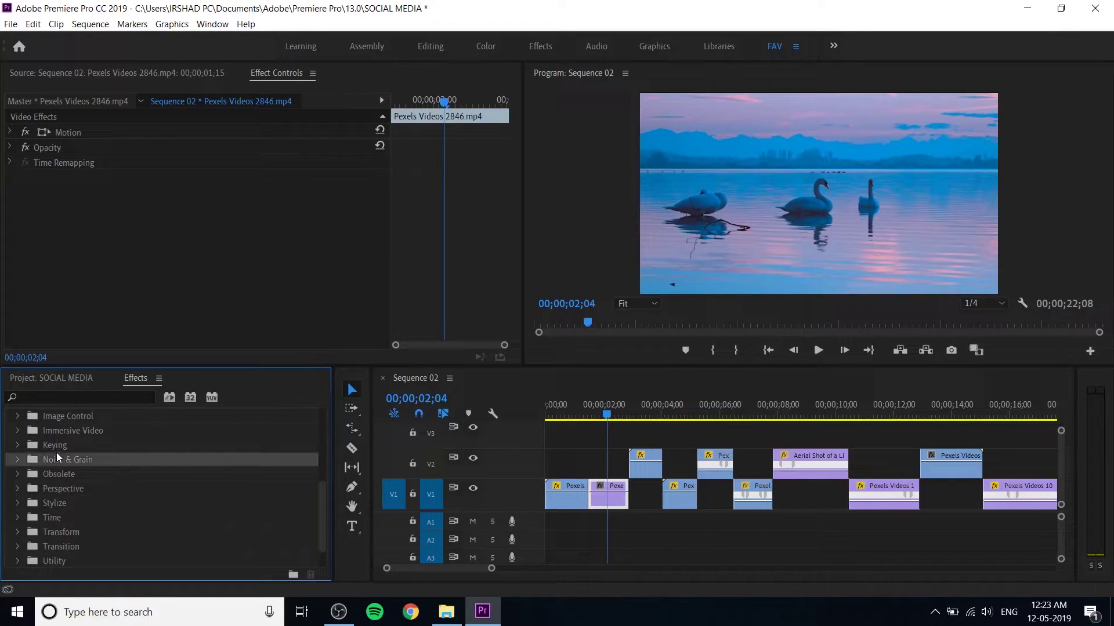
Examine the effects in the Keying group, including Luma Key and Ultra Key, and collapse it
{"action": "left_click", "coordinate": [27, 444]}
{"action": "left_click", "coordinate": [17, 445]}
{"action": "scroll", "coordinate": [78, 471], "scroll_direction": "down", "scroll_amount": 1}
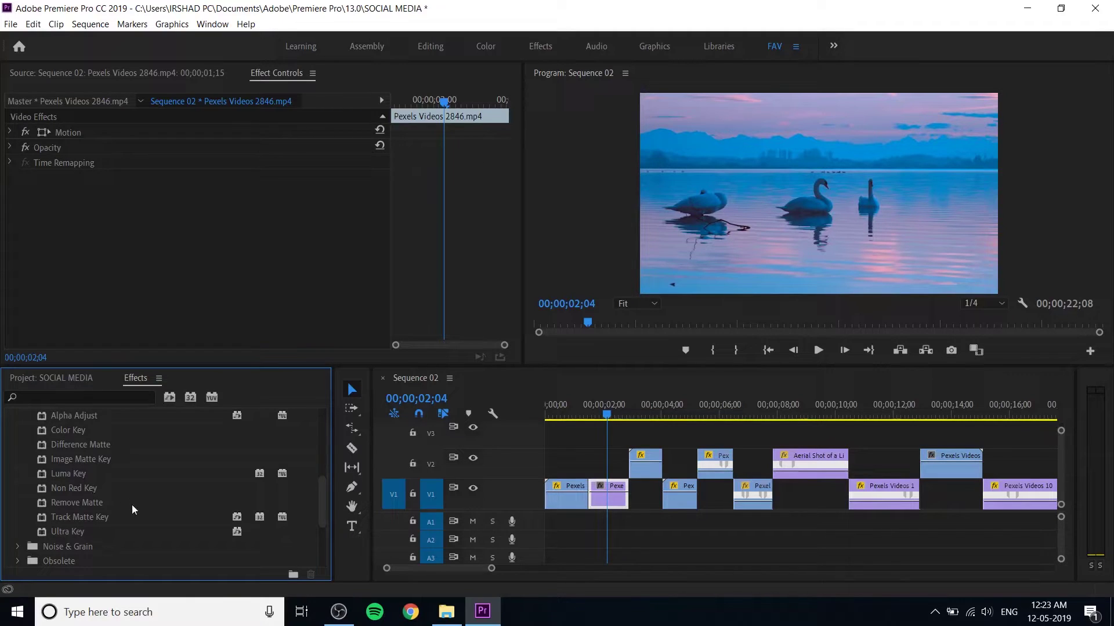
{"action": "left_click", "coordinate": [72, 474]}
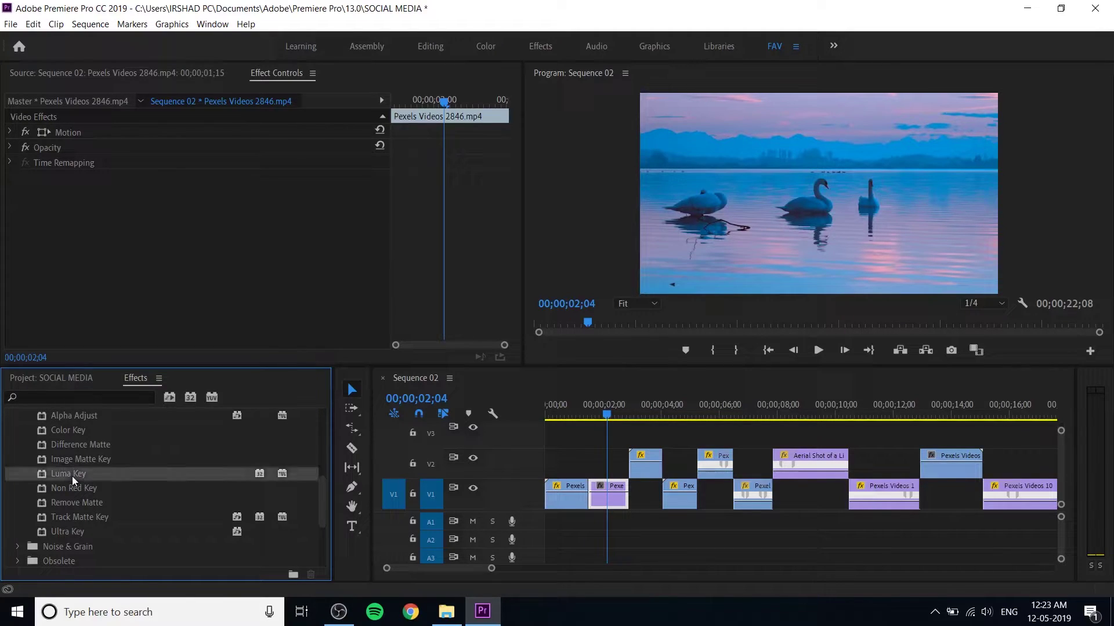
{"action": "scroll", "coordinate": [90, 505], "scroll_direction": "up", "scroll_amount": 1}
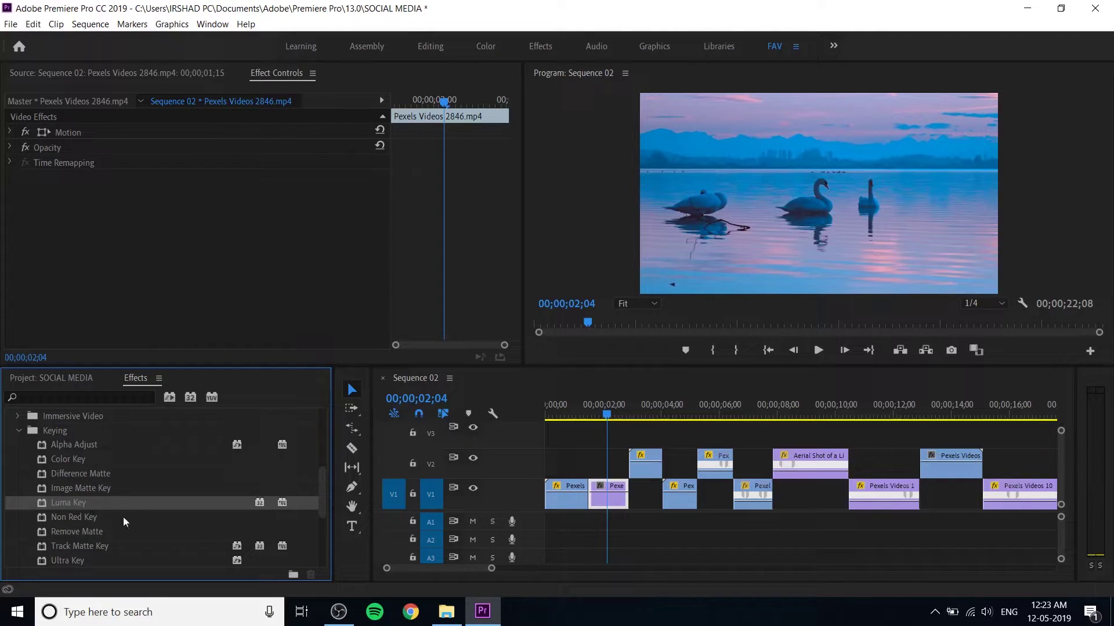
{"action": "scroll", "coordinate": [116, 524], "scroll_direction": "down", "scroll_amount": 1}
{"action": "left_click", "coordinate": [68, 535]}
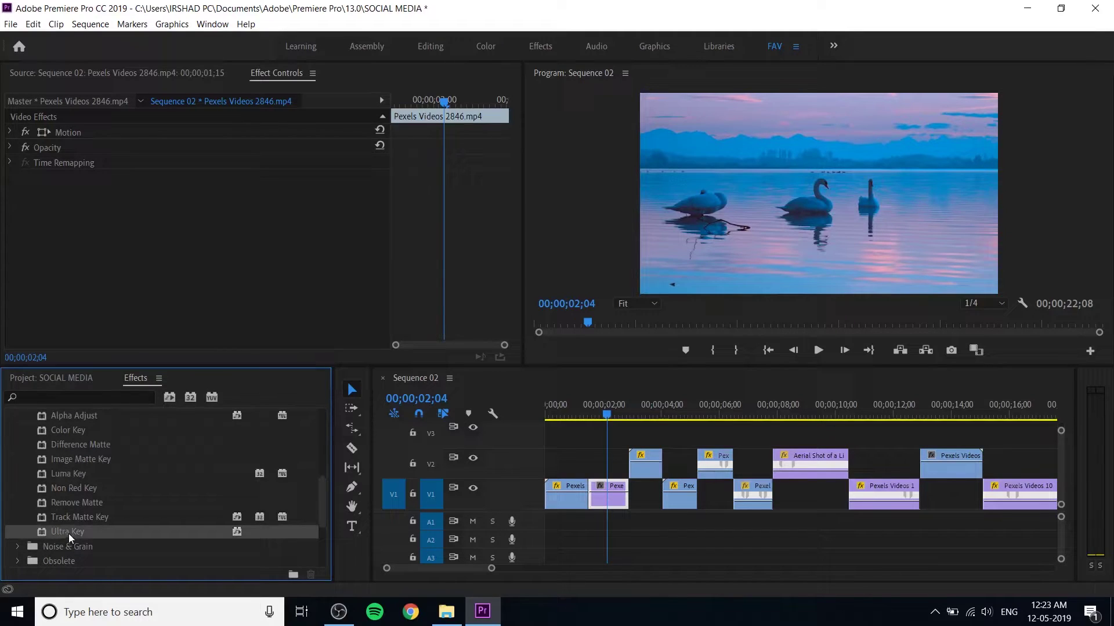
{"action": "scroll", "coordinate": [69, 479], "scroll_direction": "up", "scroll_amount": 1}
{"action": "left_click", "coordinate": [19, 431]}
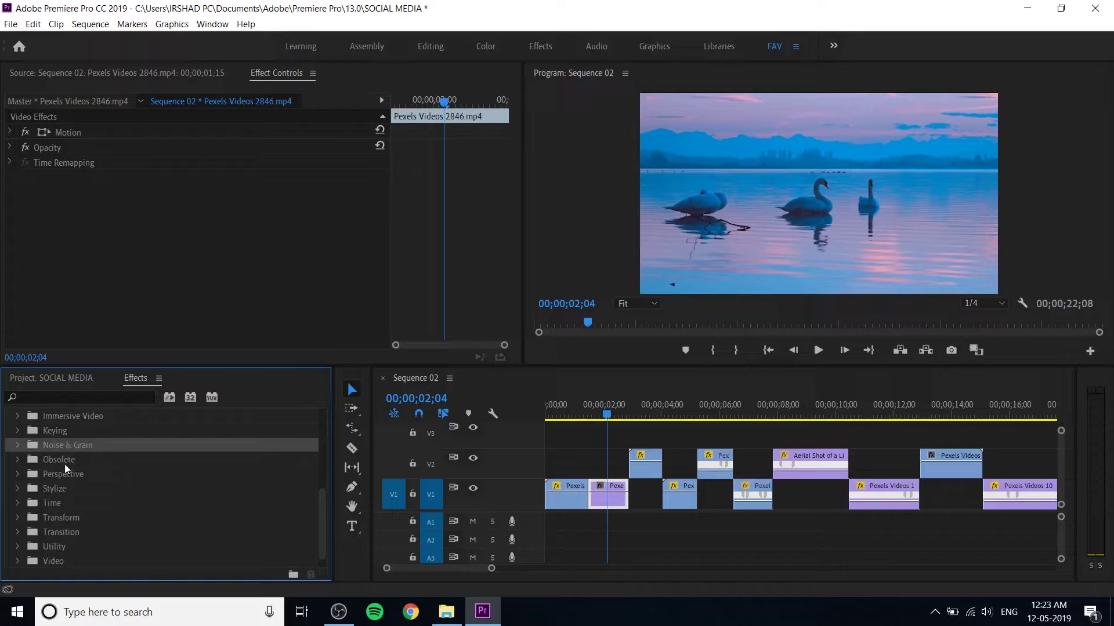
Apply Basic 3D from the Perspective group to the swan clip
{"action": "left_click", "coordinate": [18, 474]}
{"action": "left_click_drag", "start_coordinate": [74, 488], "coordinate": [570, 493]}
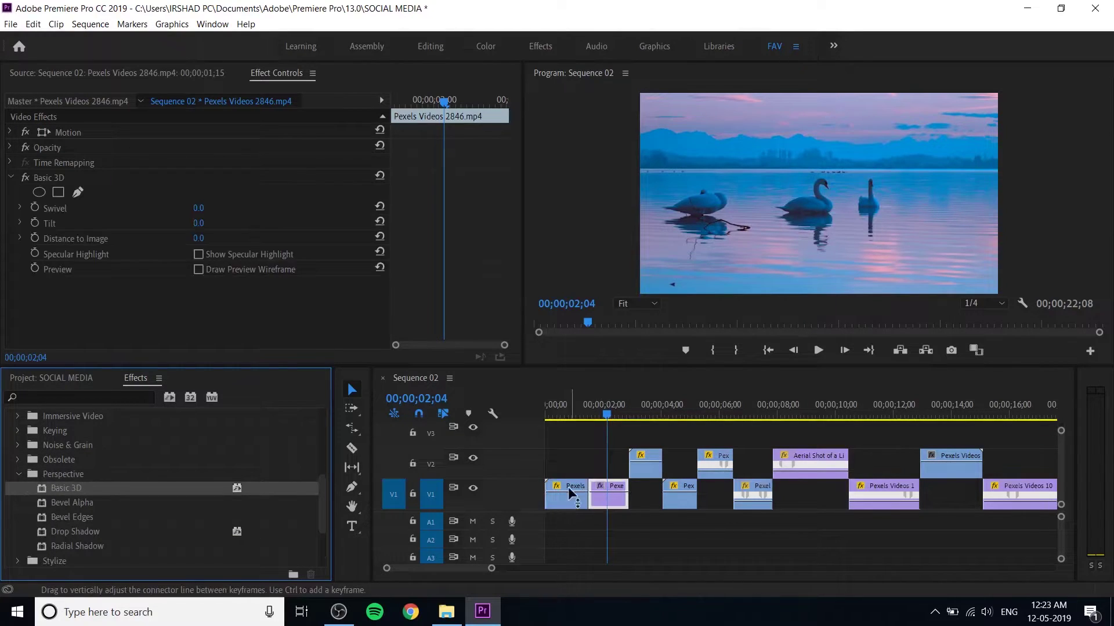
Try a Basic 3D swivel on the swan clip, undo the effect, and collapse the Perspective group
{"action": "left_click_drag", "start_coordinate": [198, 208], "coordinate": [246, 207]}
{"action": "key", "text": "ctrl+z"}
{"action": "key", "text": "ctrl+z"}
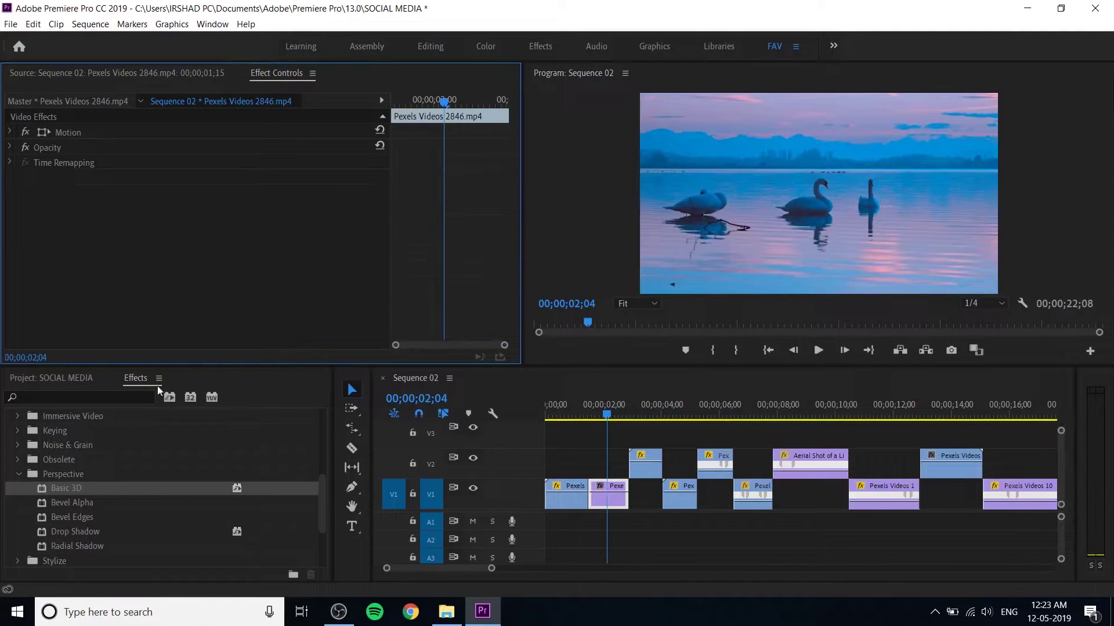
{"action": "left_click", "coordinate": [18, 474]}
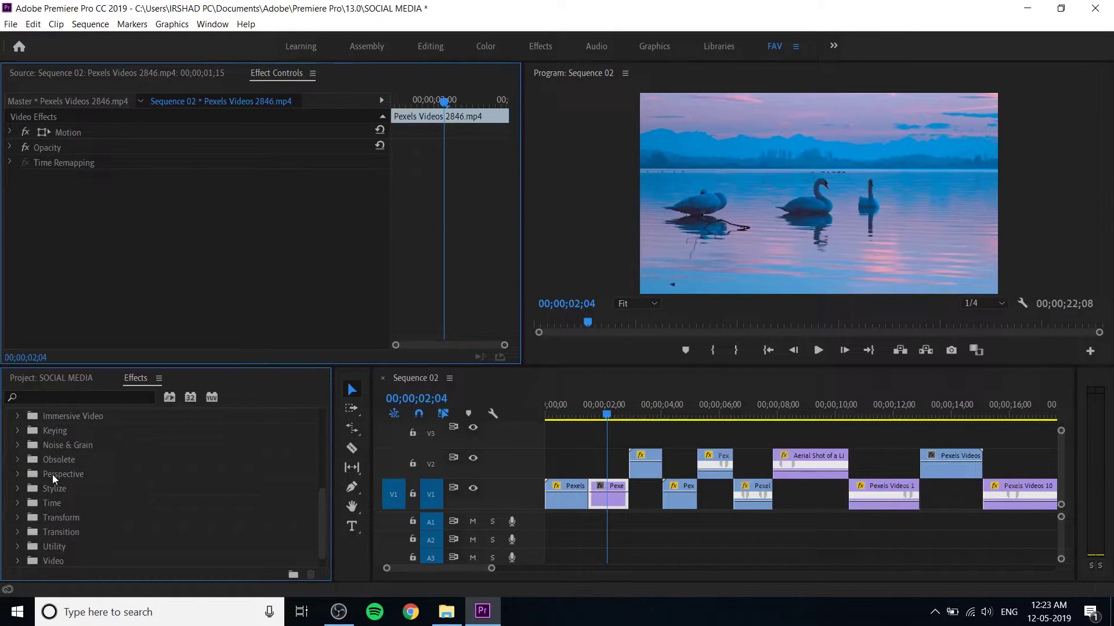
Try Find Edges from the Stylize group on the swan clip and undo it
{"action": "left_click", "coordinate": [19, 489]}
{"action": "scroll", "coordinate": [99, 518], "scroll_direction": "down", "scroll_amount": 2}
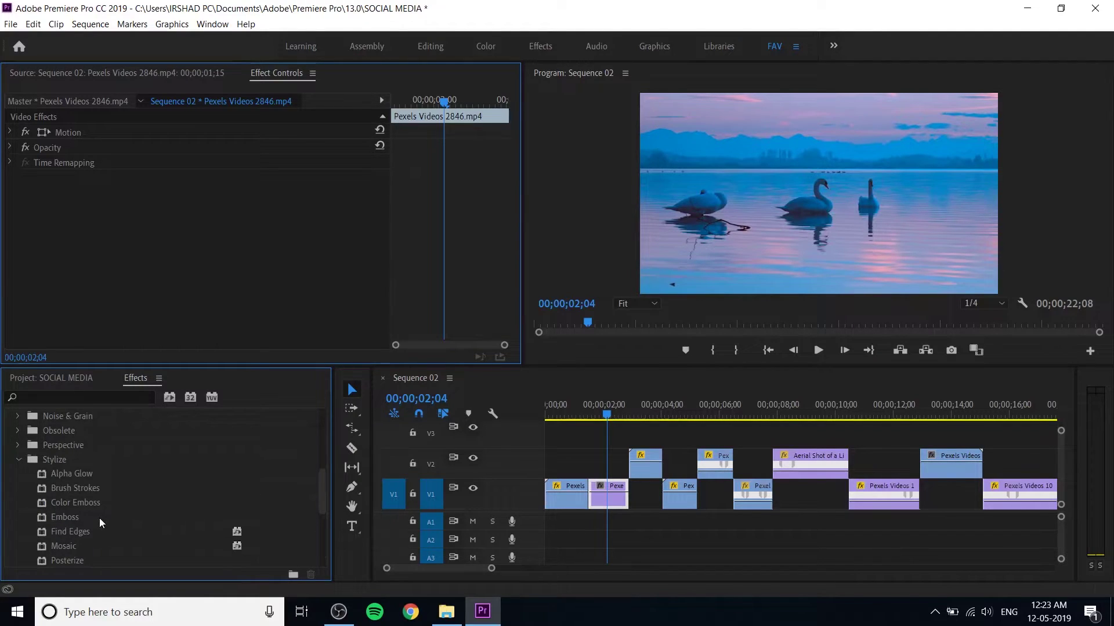
{"action": "scroll", "coordinate": [99, 517], "scroll_direction": "down", "scroll_amount": 1}
{"action": "left_click_drag", "start_coordinate": [78, 502], "coordinate": [605, 497]}
{"action": "key", "text": "ctrl+z"}
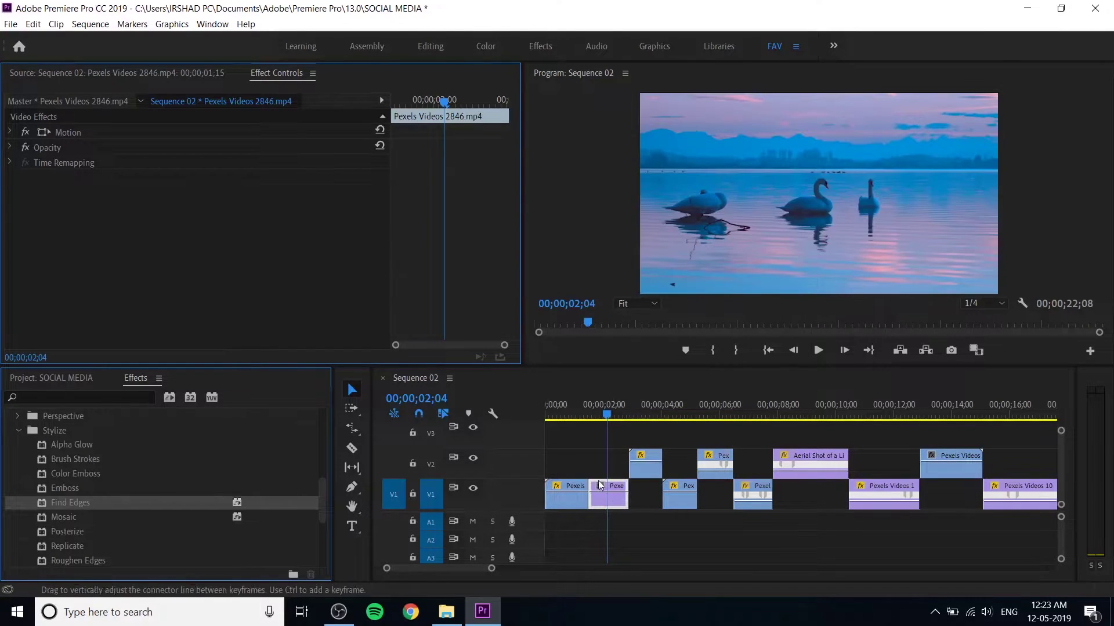
Move the playhead to 00;00;18;27 over the surfer clip, try the Mosaic effect on it and undo the effect
{"action": "left_click", "coordinate": [898, 422]}
{"action": "left_click", "coordinate": [873, 415]}
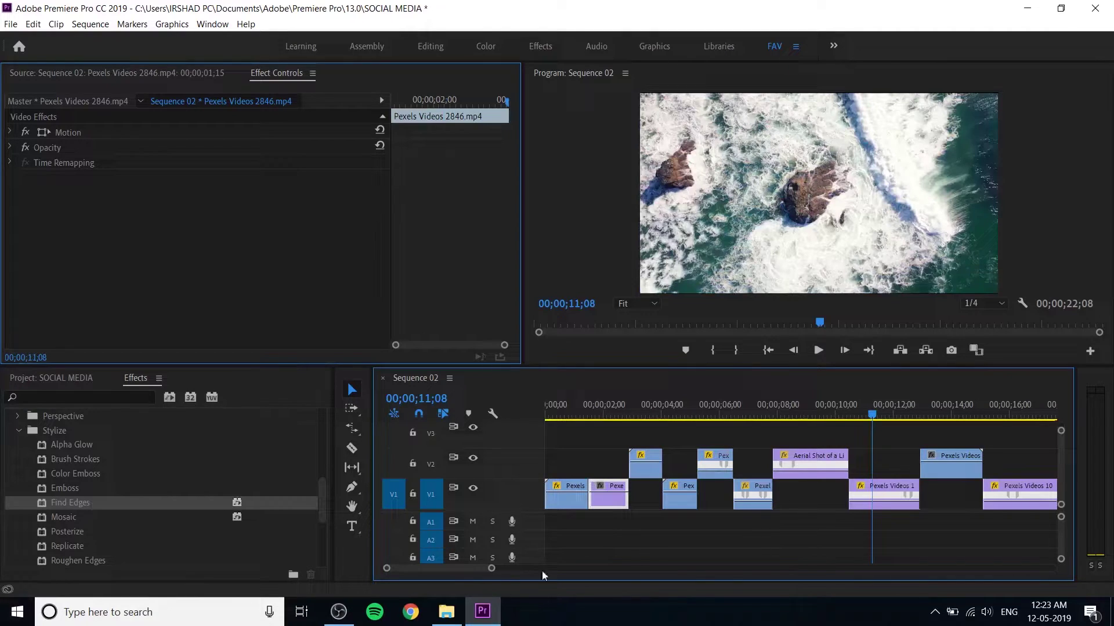
{"action": "left_click", "coordinate": [818, 408]}
{"action": "left_click_drag", "start_coordinate": [917, 400], "coordinate": [965, 406]}
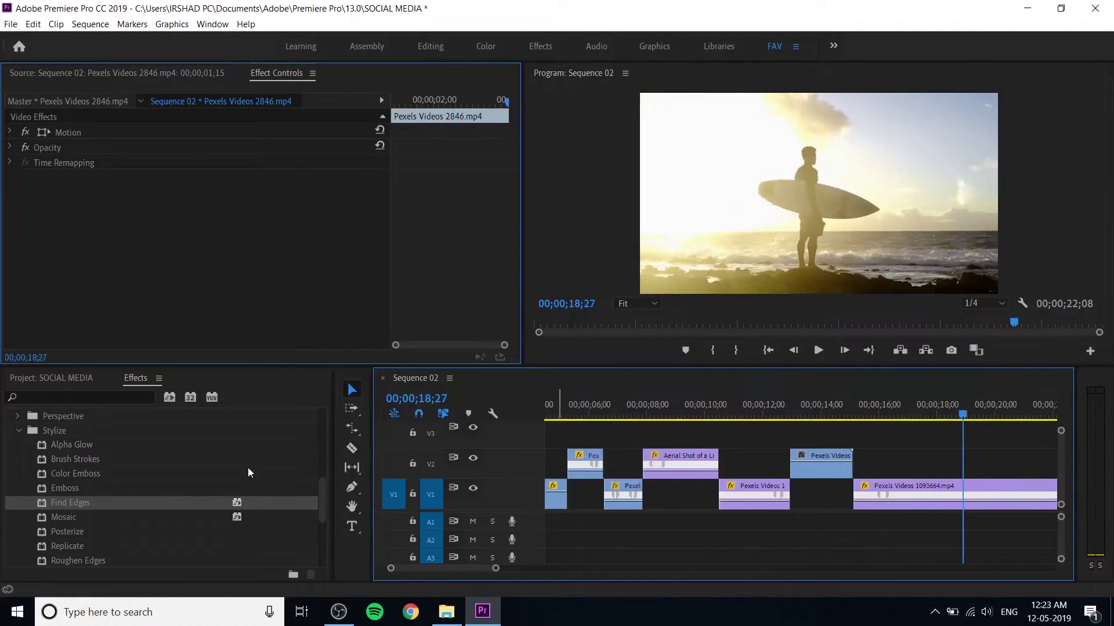
{"action": "left_click_drag", "start_coordinate": [64, 517], "coordinate": [980, 496]}
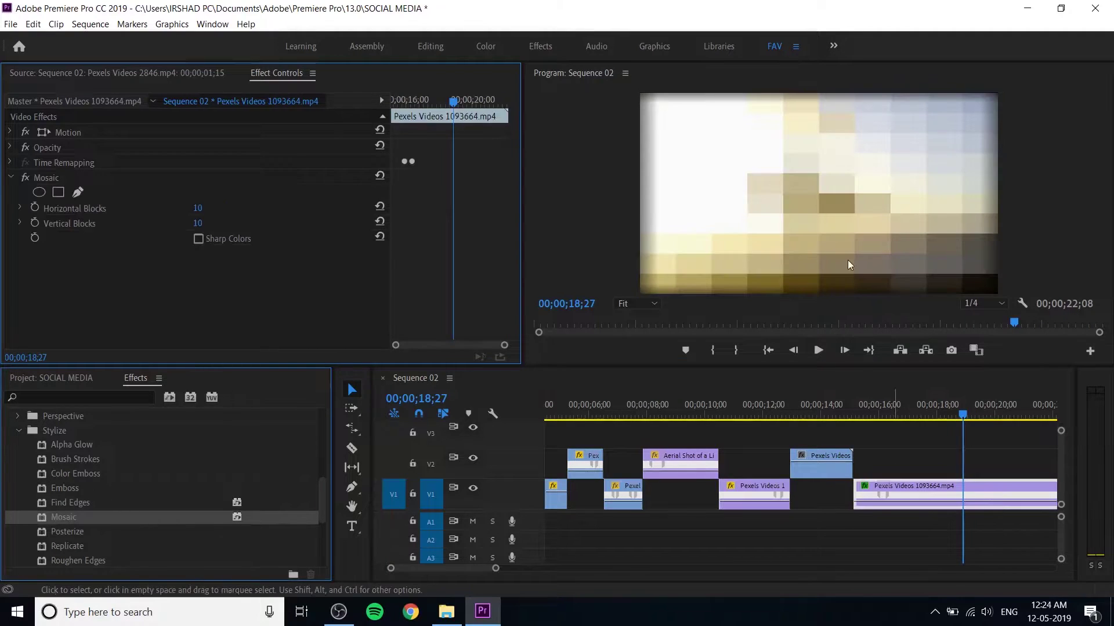
{"action": "key", "text": "ctrl+z"}
Try Brush Strokes on the surfer clip with Brush Size 5, and undo both the size change and the effect
{"action": "mouse_move", "coordinate": [87, 459]}
{"action": "left_mouse_down"}
{"action": "mouse_move", "coordinate": [942, 461]}
{"action": "mouse_move", "coordinate": [939, 482]}
{"action": "left_mouse_up"}
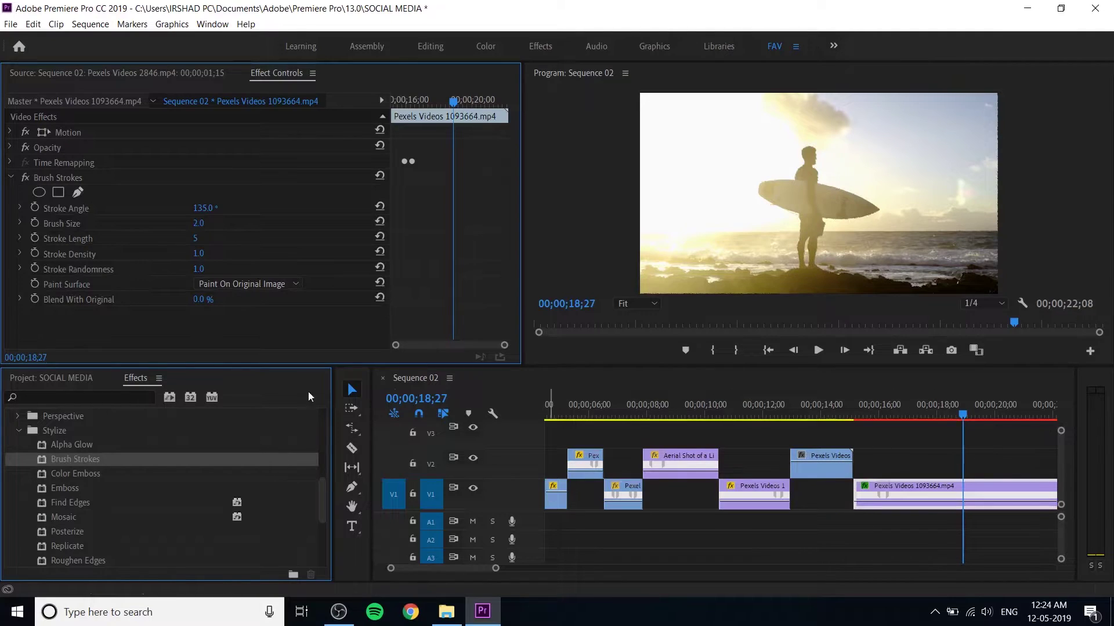
{"action": "left_click", "coordinate": [199, 223]}
{"action": "type", "text": "5"}
{"action": "key", "text": "Return"}
{"action": "key", "text": "ctrl+z"}
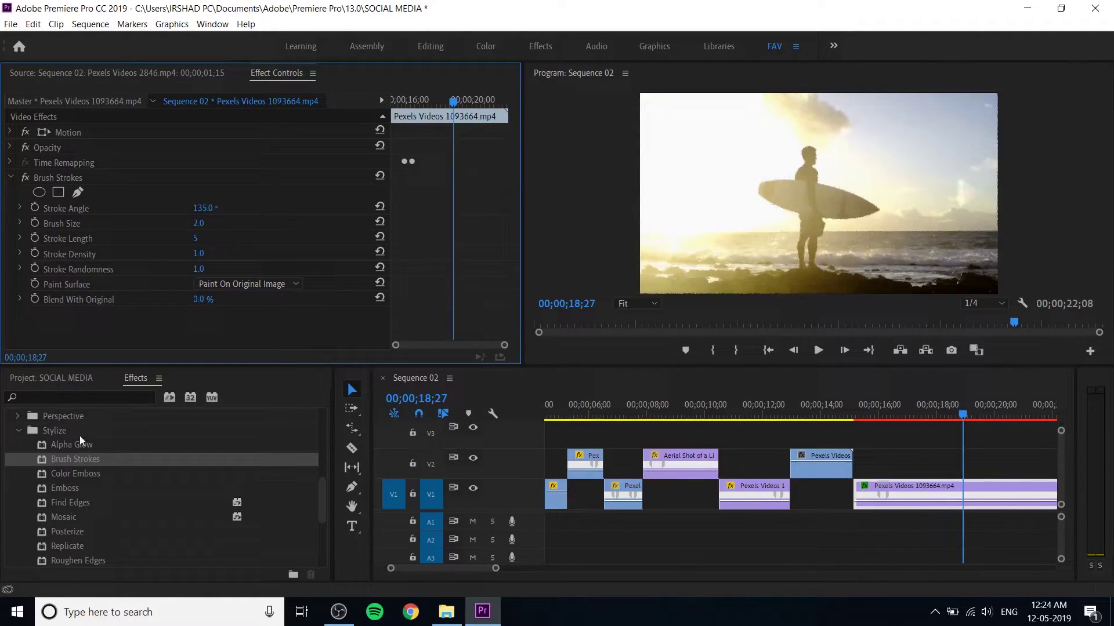
{"action": "key", "text": "ctrl+z"}
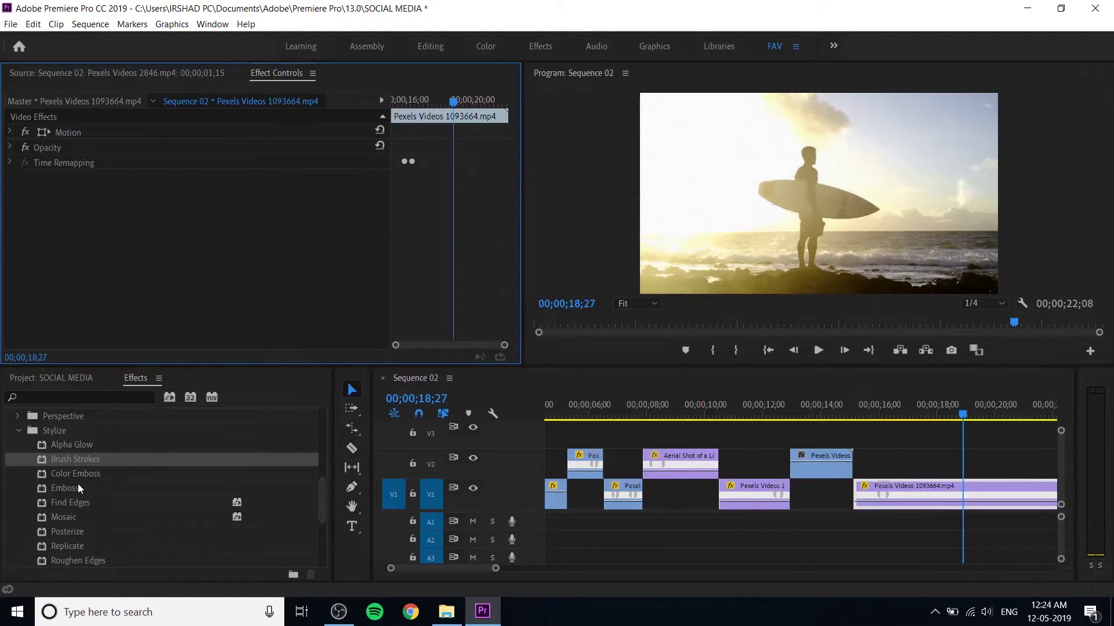
Try Color Emboss on the surfer clip with Direction 45° and Relief 21.4, and undo the adjustments and the effect
{"action": "left_click_drag", "start_coordinate": [81, 472], "coordinate": [993, 486]}
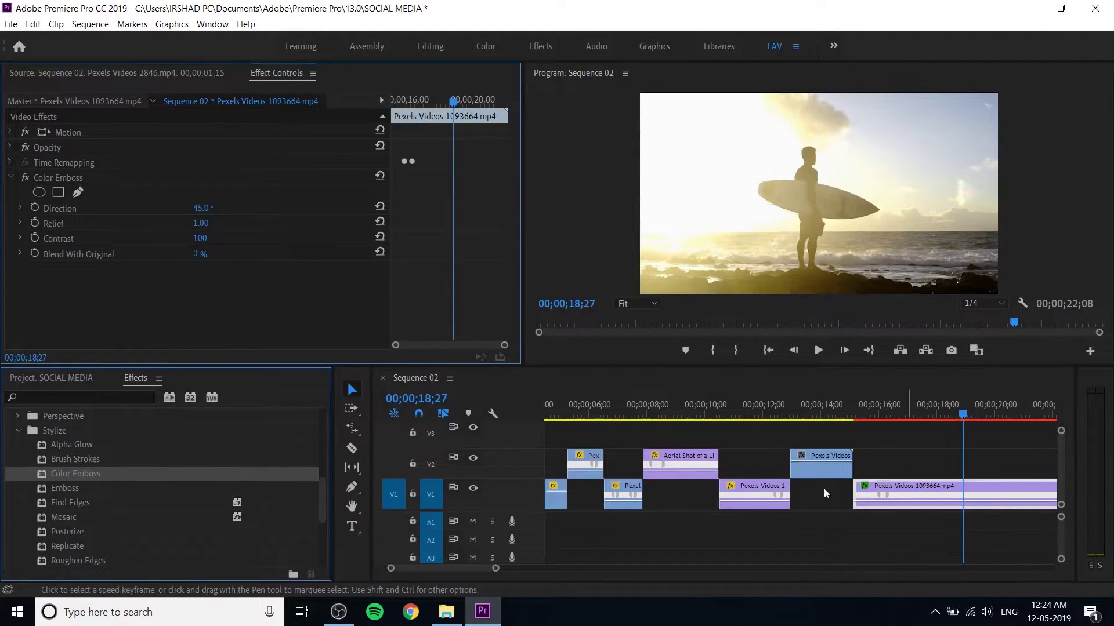
{"action": "left_click_drag", "start_coordinate": [208, 210], "coordinate": [214, 208]}
{"action": "left_click", "coordinate": [213, 209]}
{"action": "type", "text": "45"}
{"action": "key", "text": "Tab"}
{"action": "type", "text": "21.4"}
{"action": "key", "text": "Return"}
{"action": "key", "text": "ctrl+z"}
{"action": "key", "text": "ctrl+z"}
{"action": "key", "text": "ctrl+z"}
{"action": "key", "text": "ctrl+z"}
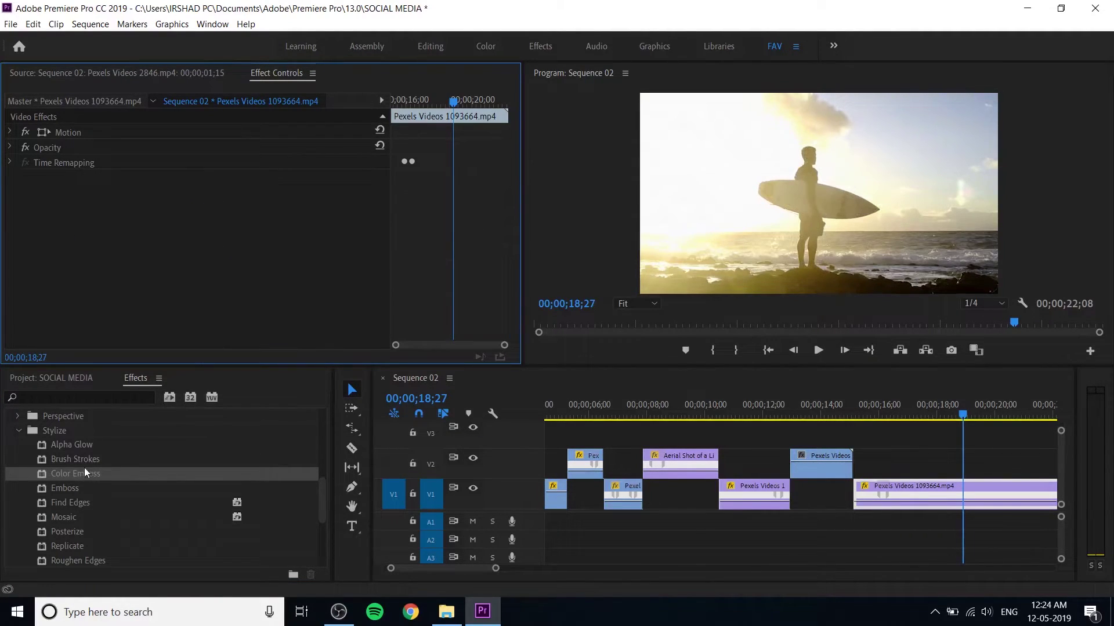
Apply Find Edges to the surfer clip and delete the effect from it
{"action": "left_click_drag", "start_coordinate": [78, 505], "coordinate": [962, 488]}
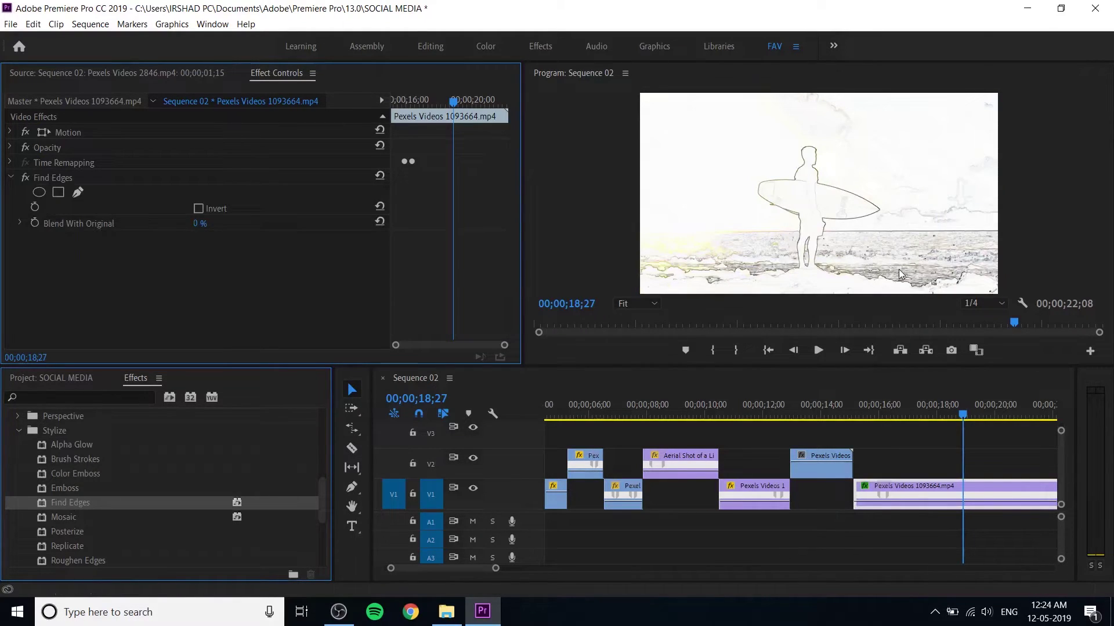
{"action": "left_click", "coordinate": [83, 181]}
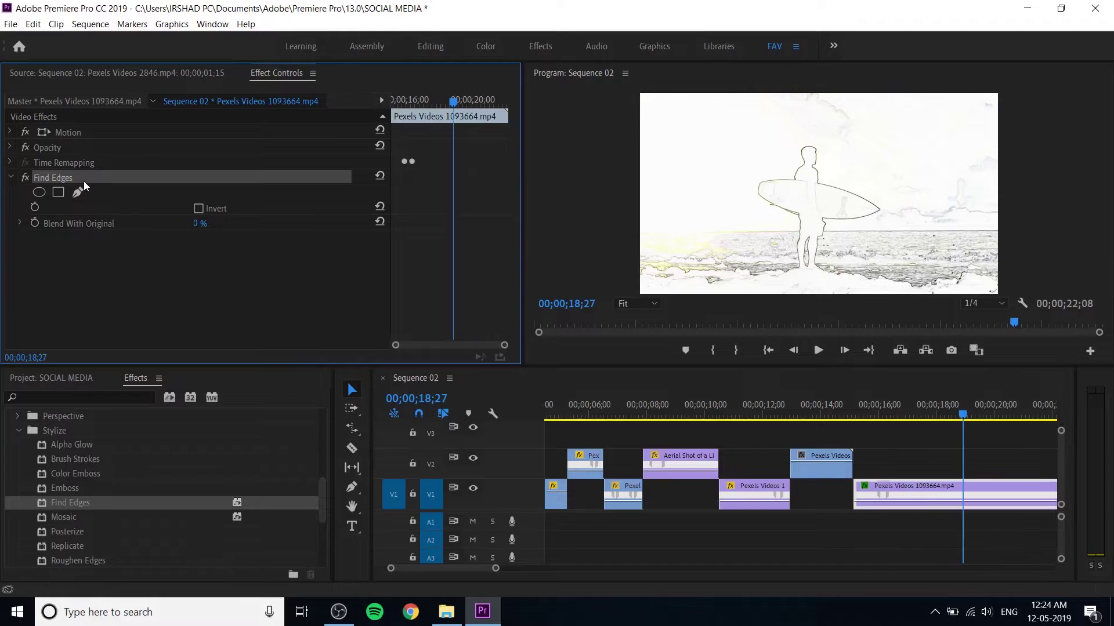
{"action": "key", "text": "Delete"}
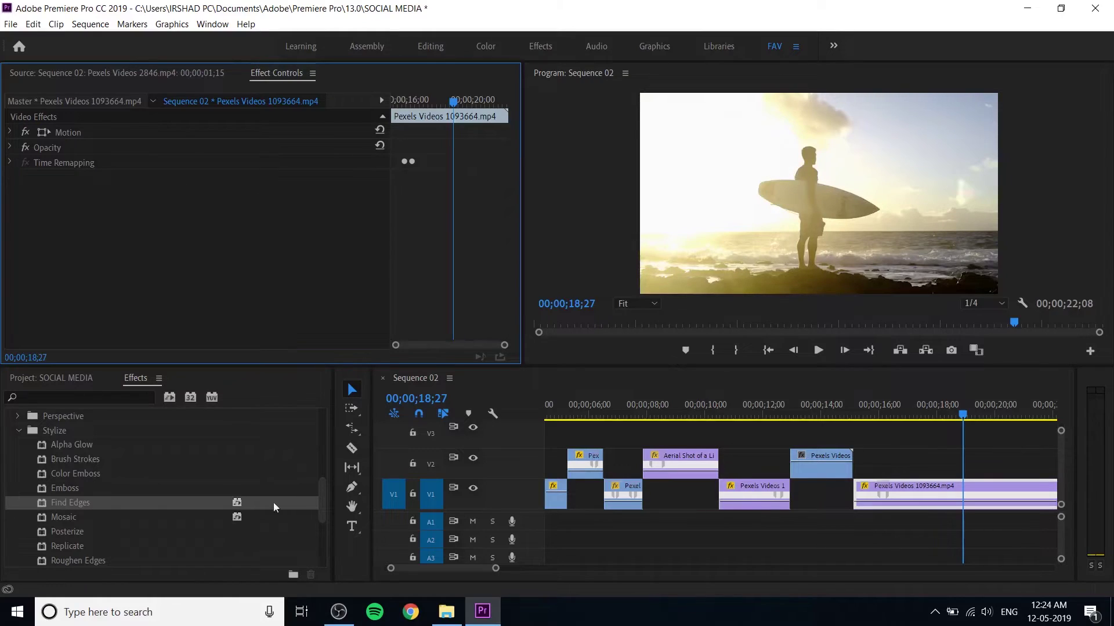
Collapse the Stylize group and examine the effects in the Time, Utility and Transition groups
{"action": "left_click", "coordinate": [22, 430]}
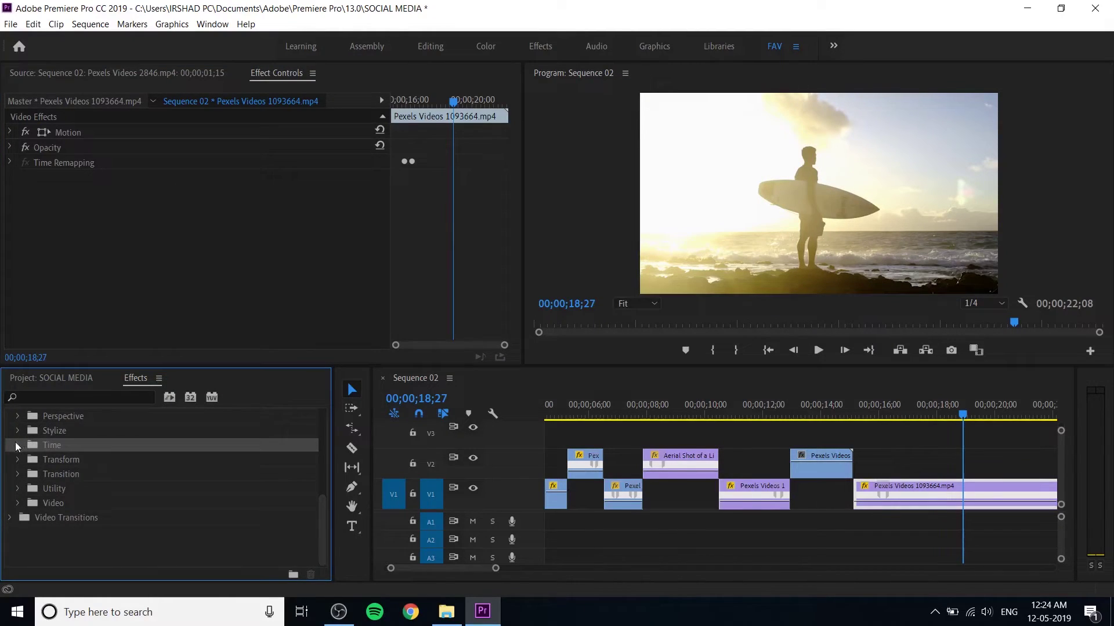
{"action": "left_click", "coordinate": [15, 442]}
{"action": "left_click", "coordinate": [17, 445]}
{"action": "left_click", "coordinate": [22, 492]}
{"action": "left_click", "coordinate": [17, 475]}
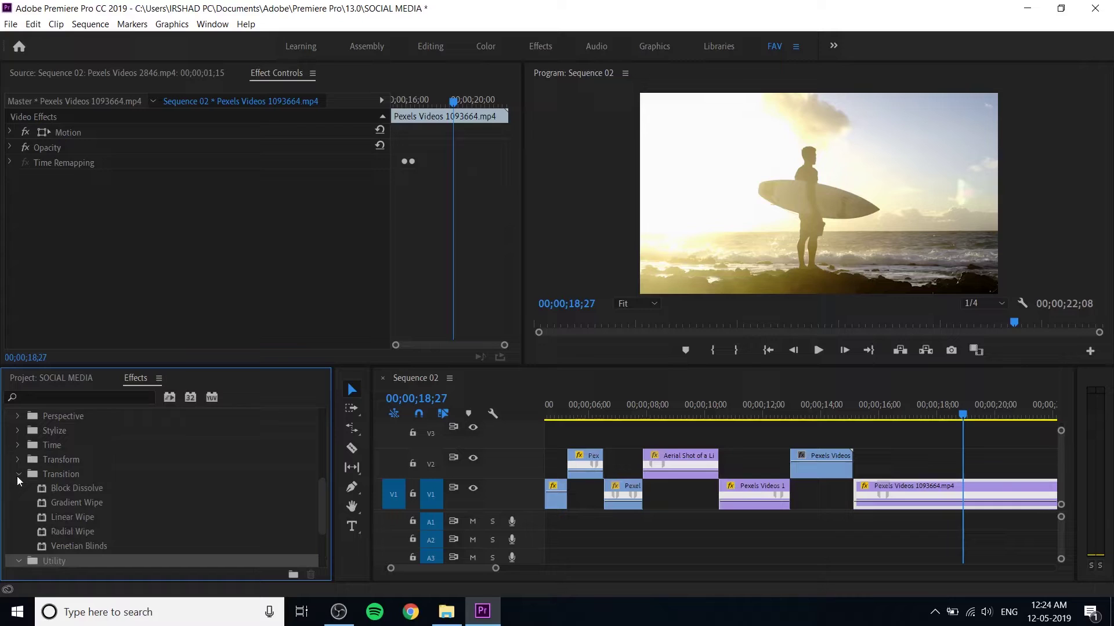
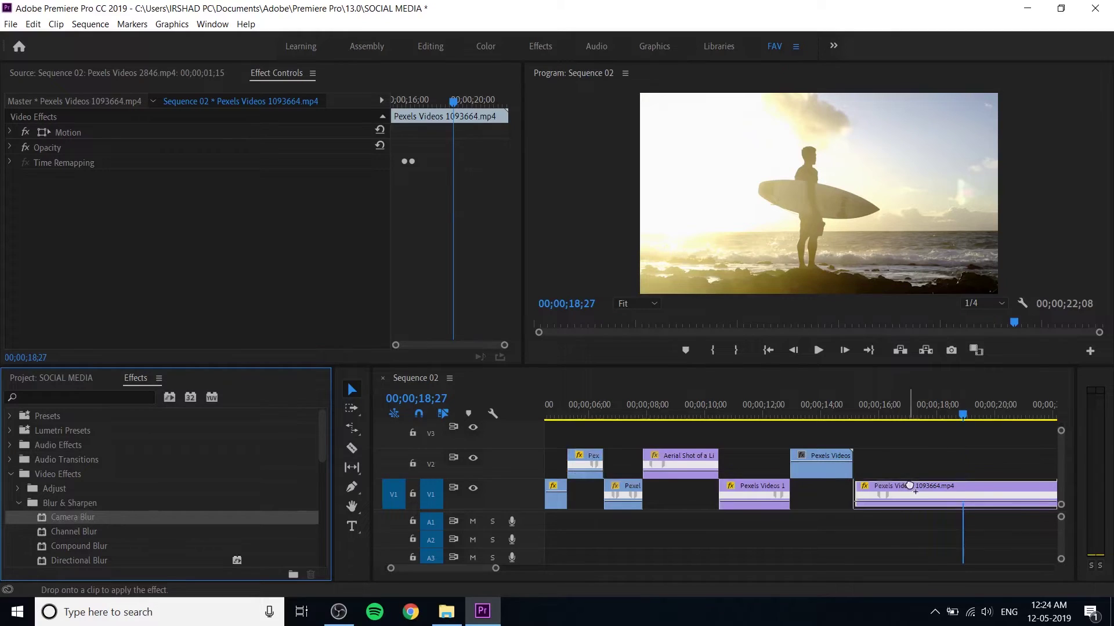
Apply Camera Blur to the surfer clip with Percent Blur 12, and collapse the Blur & Sharpen group
{"action": "left_click_drag", "start_coordinate": [207, 212], "coordinate": [200, 213]}
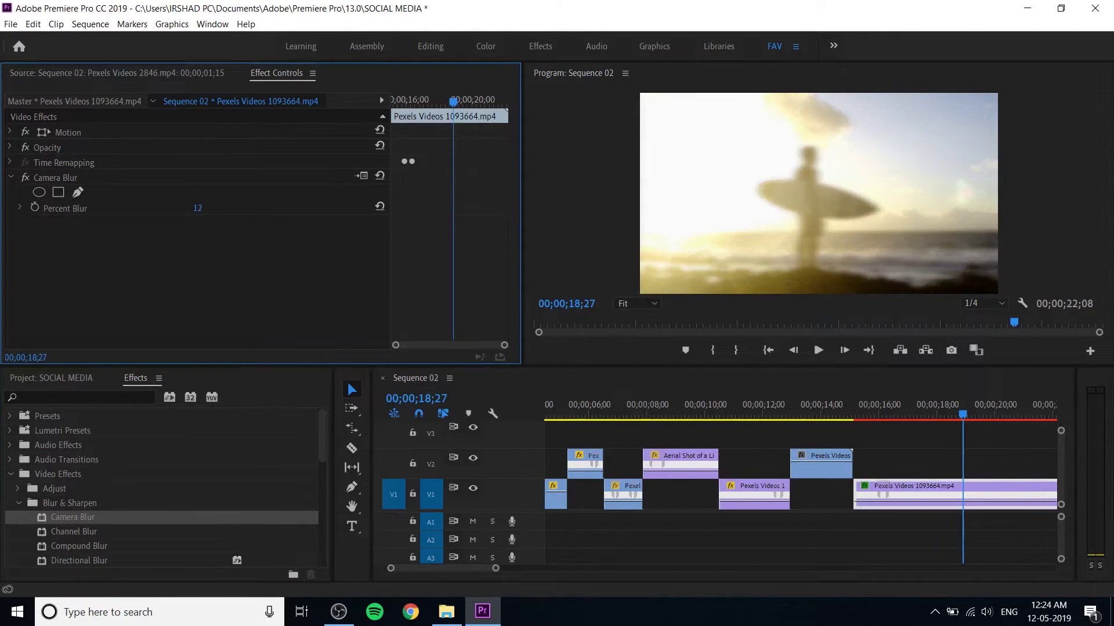
{"action": "left_click", "coordinate": [18, 503]}
{"action": "scroll", "coordinate": [46, 548], "scroll_direction": "down", "scroll_amount": 1}
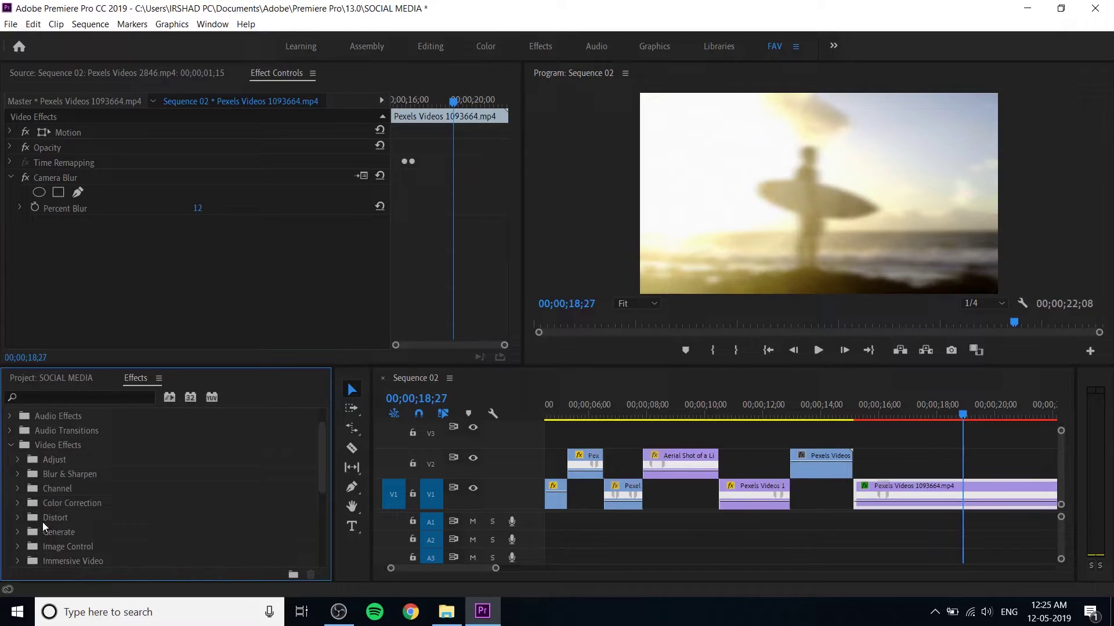
Apply Spherize from the Distort group to the surfer clip and set its Radius to 766
{"action": "left_click", "coordinate": [18, 519]}
{"action": "scroll", "coordinate": [110, 536], "scroll_direction": "down", "scroll_amount": 3}
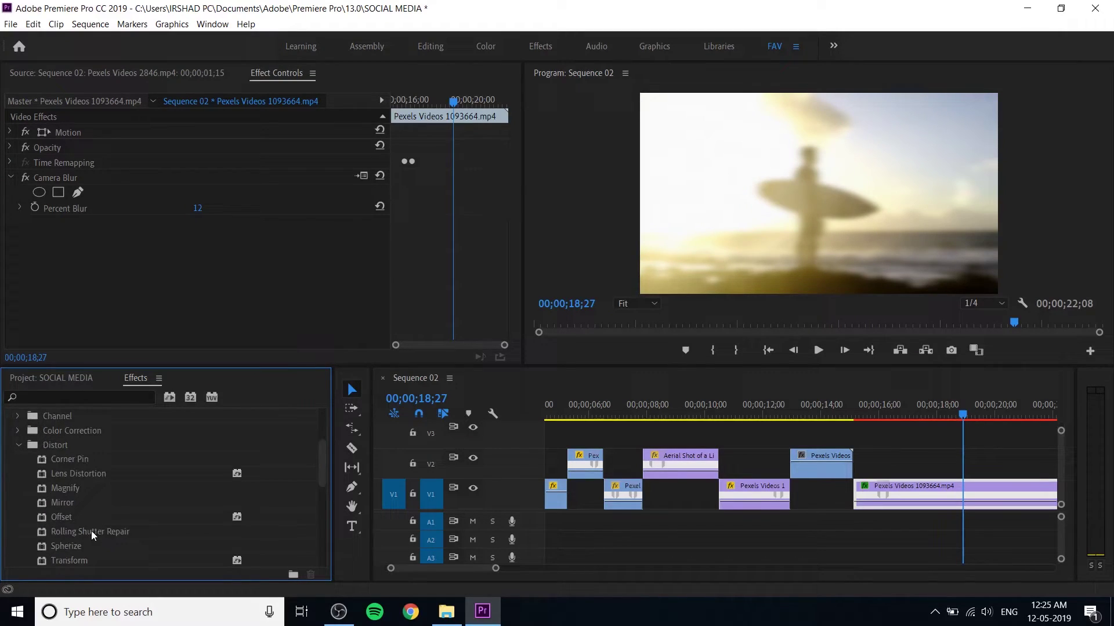
{"action": "scroll", "coordinate": [84, 528], "scroll_direction": "down", "scroll_amount": 1}
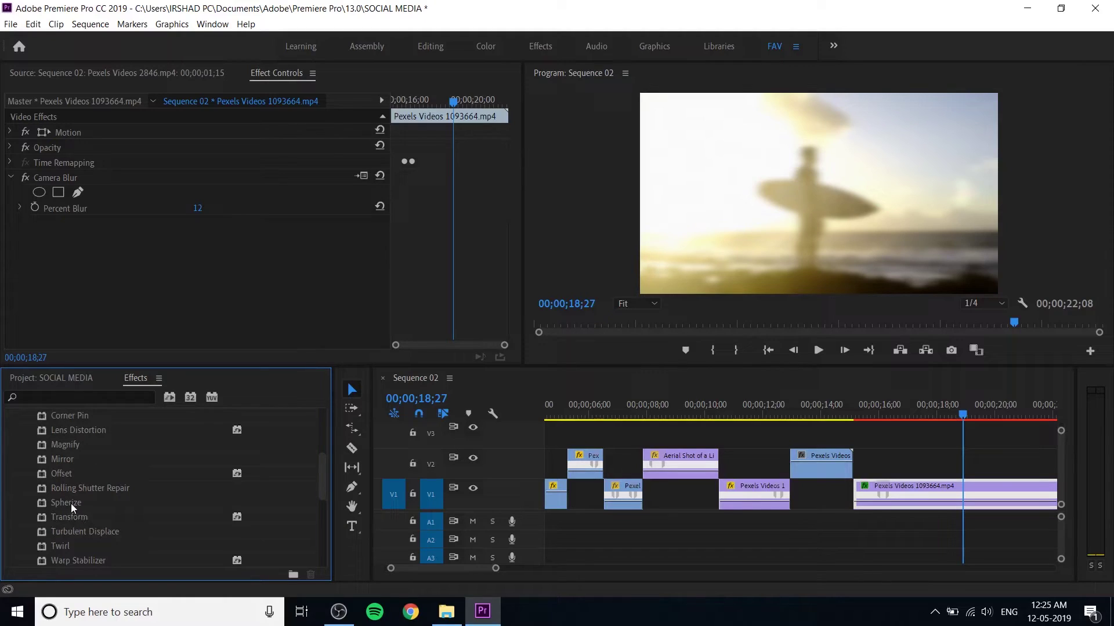
{"action": "left_click_drag", "start_coordinate": [72, 507], "coordinate": [928, 495]}
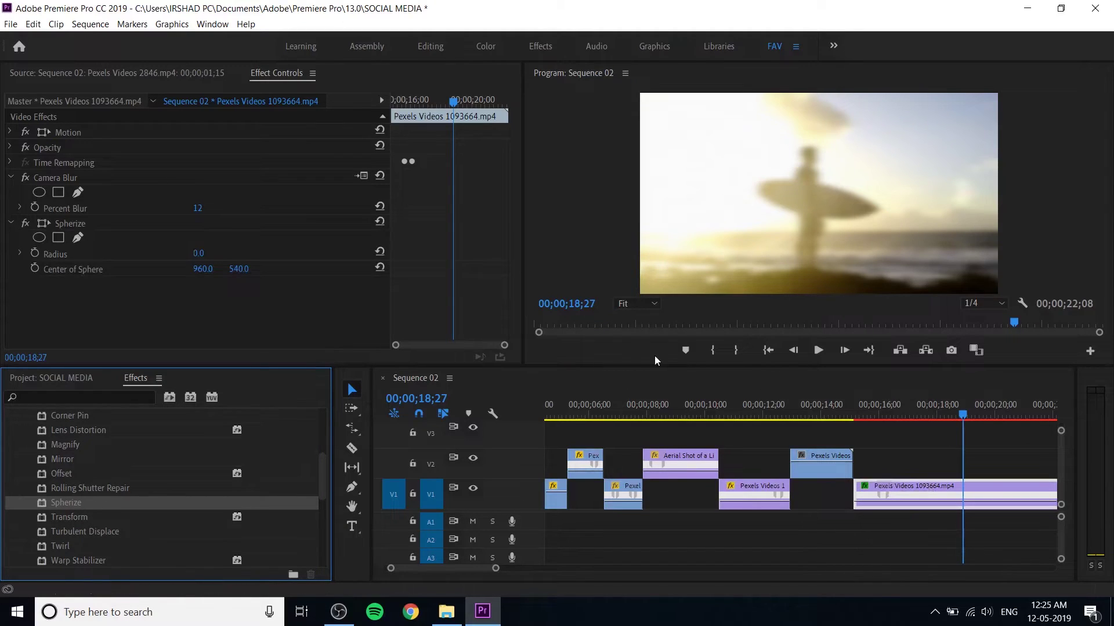
{"action": "left_click", "coordinate": [198, 253]}
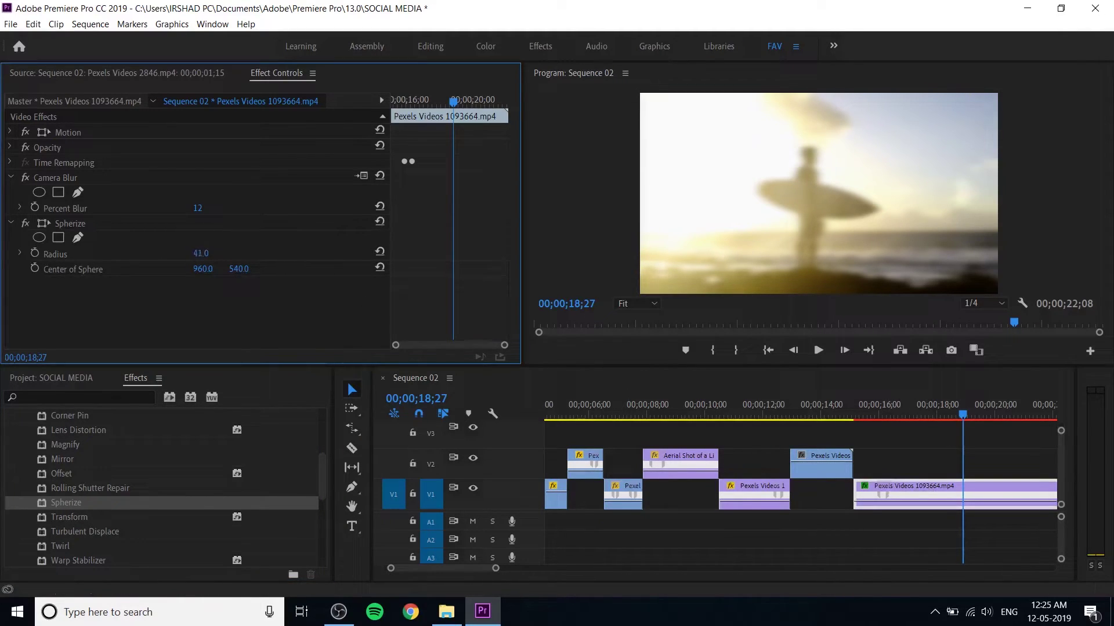
{"action": "left_click_drag", "start_coordinate": [197, 252], "coordinate": [620, 253]}
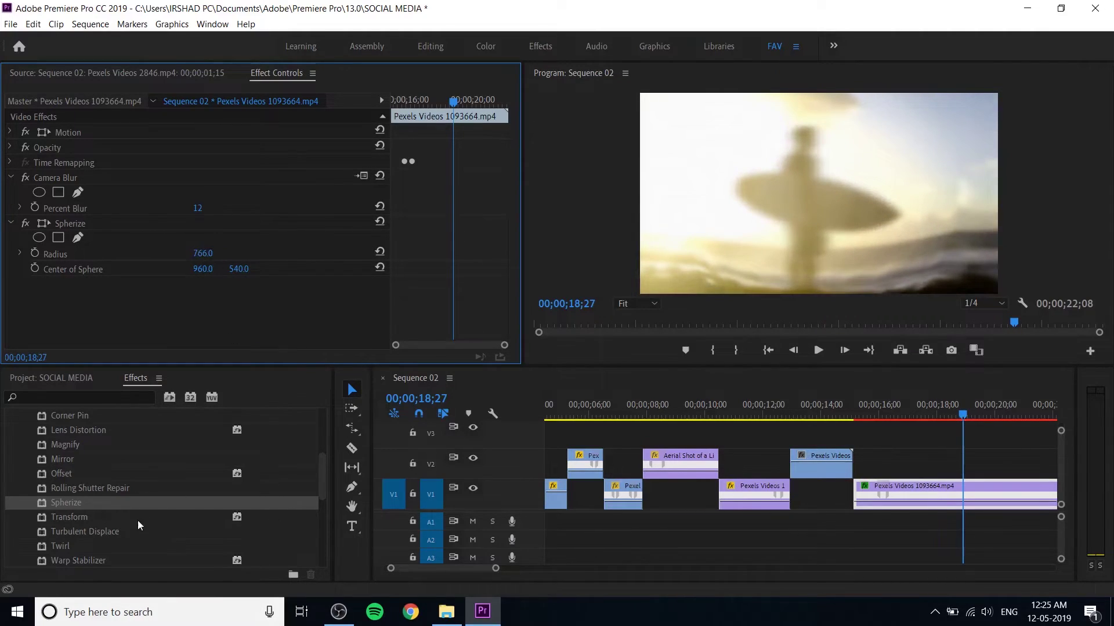
Apply Twirl from the Distort group to the surfer clip and set its Angle to 137°
{"action": "scroll", "coordinate": [139, 525], "scroll_direction": "down", "scroll_amount": 1}
{"action": "left_click_drag", "start_coordinate": [59, 517], "coordinate": [928, 489]}
{"action": "left_click_drag", "start_coordinate": [209, 318], "coordinate": [236, 298]}
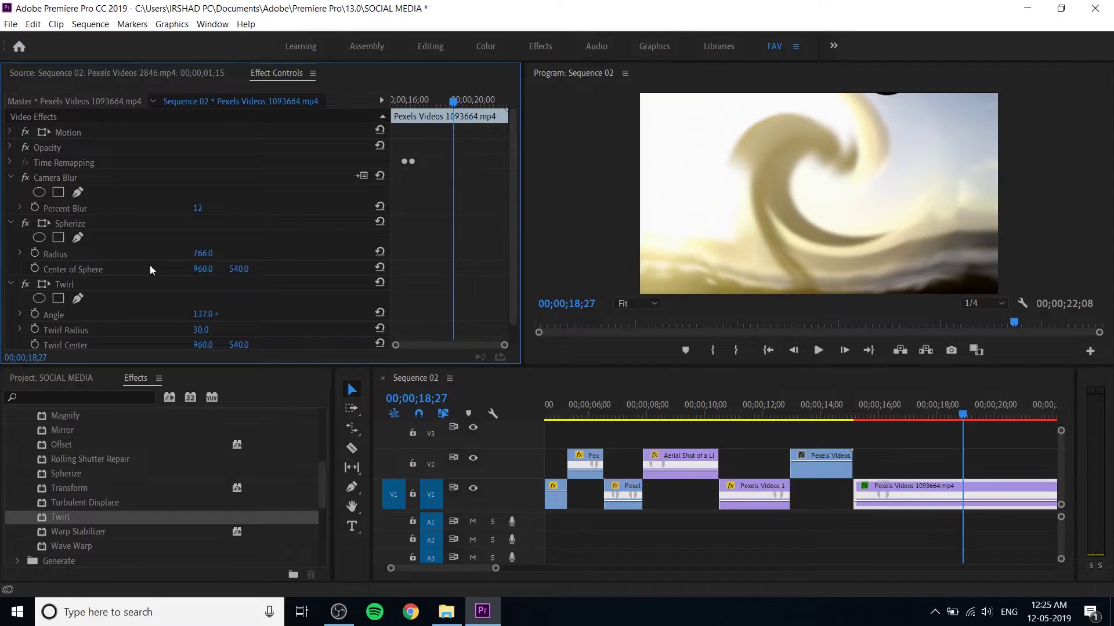
Collapse the settings of the Twirl, Spherize and Camera Blur effects on the surfer clip
{"action": "left_click", "coordinate": [74, 287]}
{"action": "left_click", "coordinate": [11, 284]}
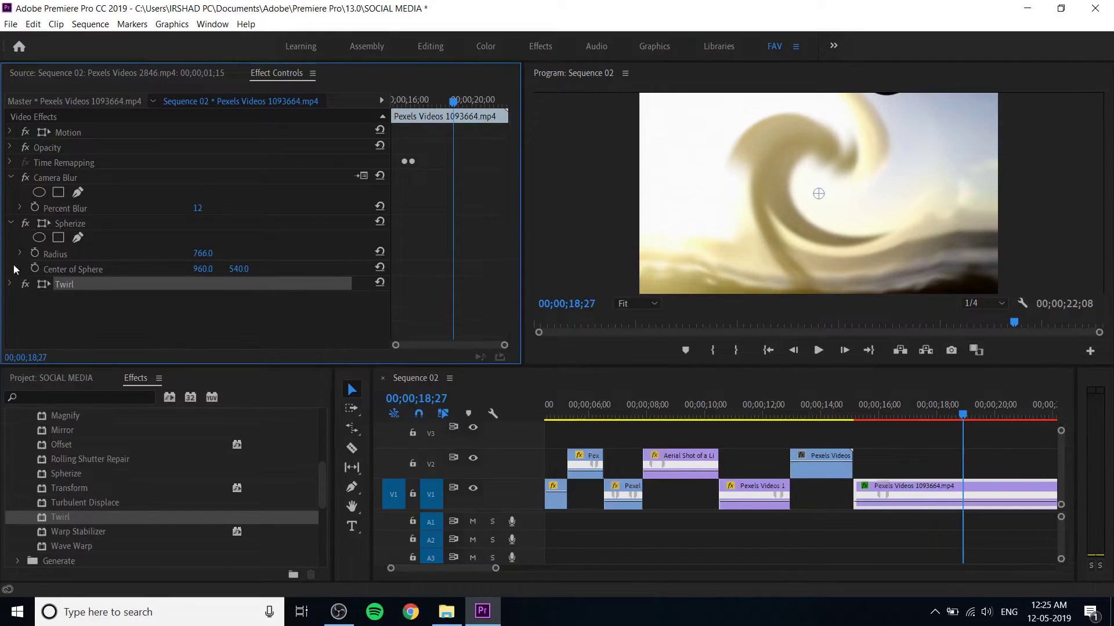
{"action": "left_click", "coordinate": [11, 225]}
{"action": "left_click", "coordinate": [11, 178]}
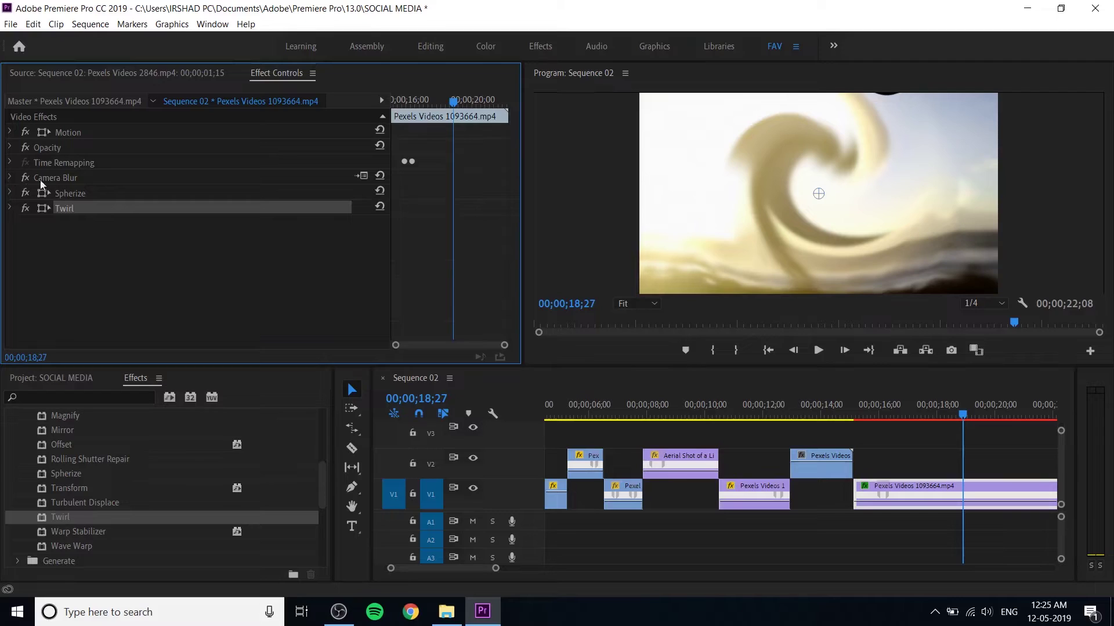
Disable Camera Blur, Spherize and Twirl one by one to compare the picture, and enable all three again
{"action": "left_click", "coordinate": [25, 178]}
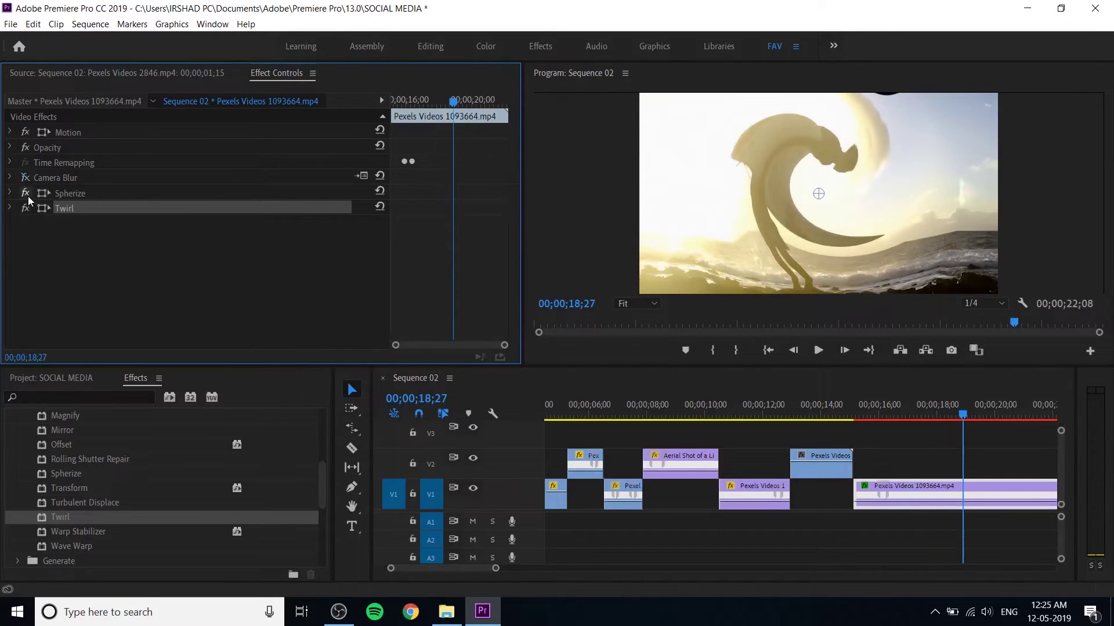
{"action": "left_click", "coordinate": [25, 193]}
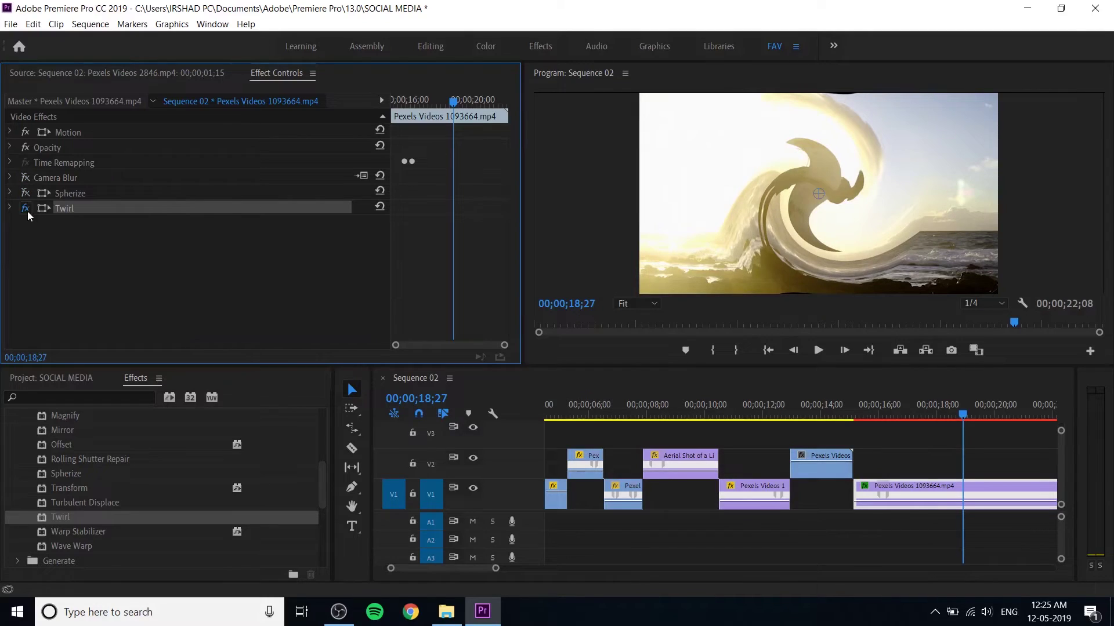
{"action": "left_click", "coordinate": [26, 208]}
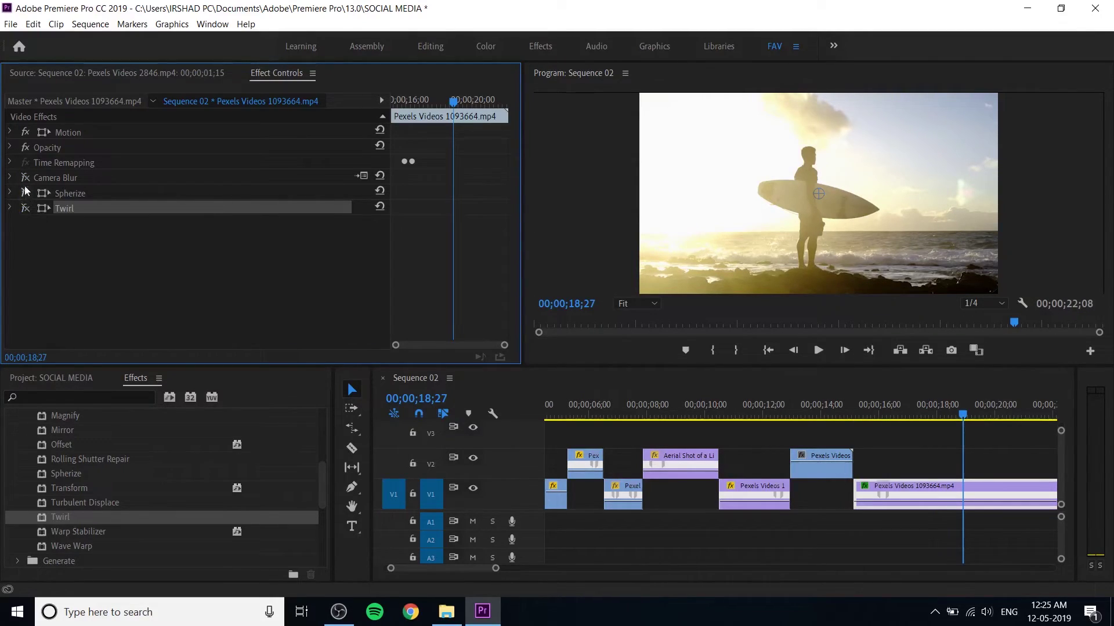
{"action": "left_click", "coordinate": [25, 178]}
{"action": "left_click", "coordinate": [26, 194]}
{"action": "left_click", "coordinate": [26, 208]}
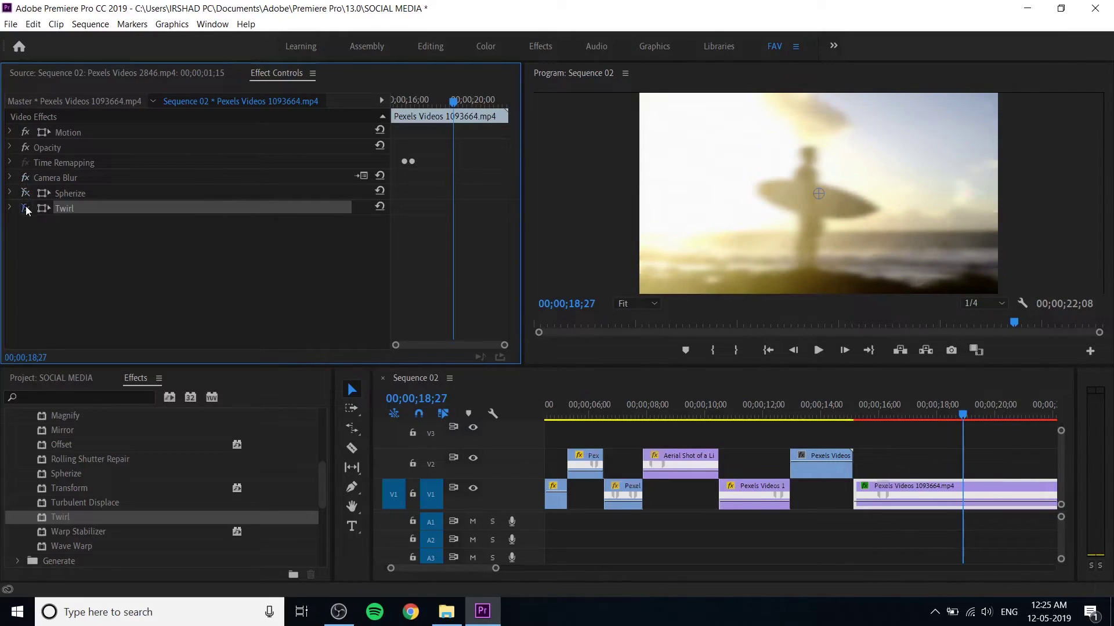
Delete the Camera Blur, Spherize and Twirl effects from the surfer clip
{"action": "left_click", "coordinate": [79, 177]}
{"action": "key", "text": "Delete"}
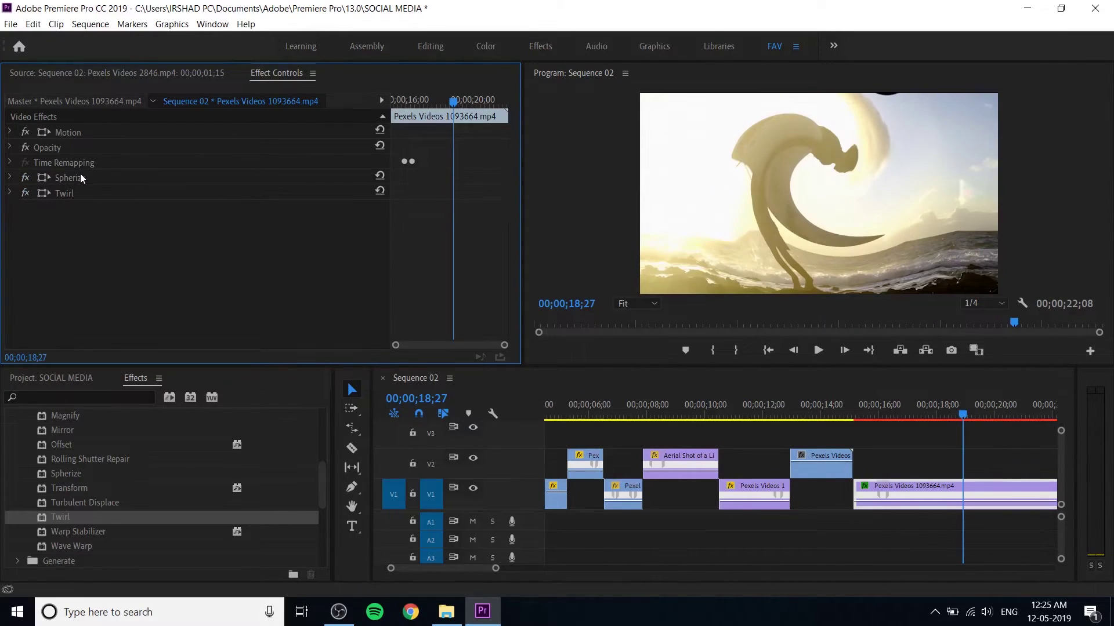
{"action": "key", "text": "Delete"}
{"action": "key", "text": "Delete"}
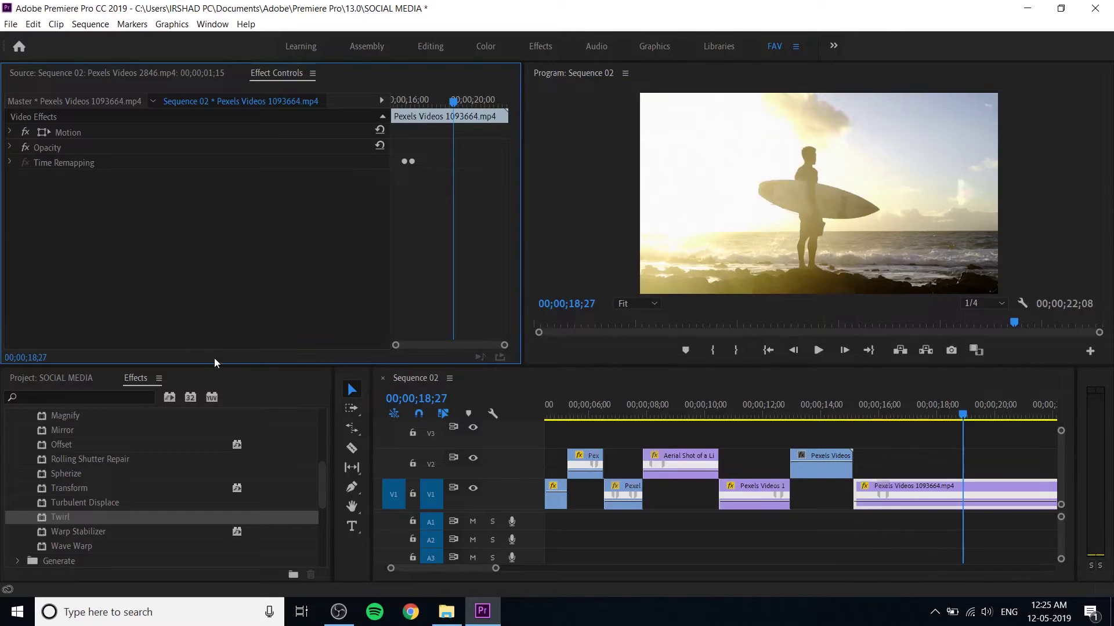